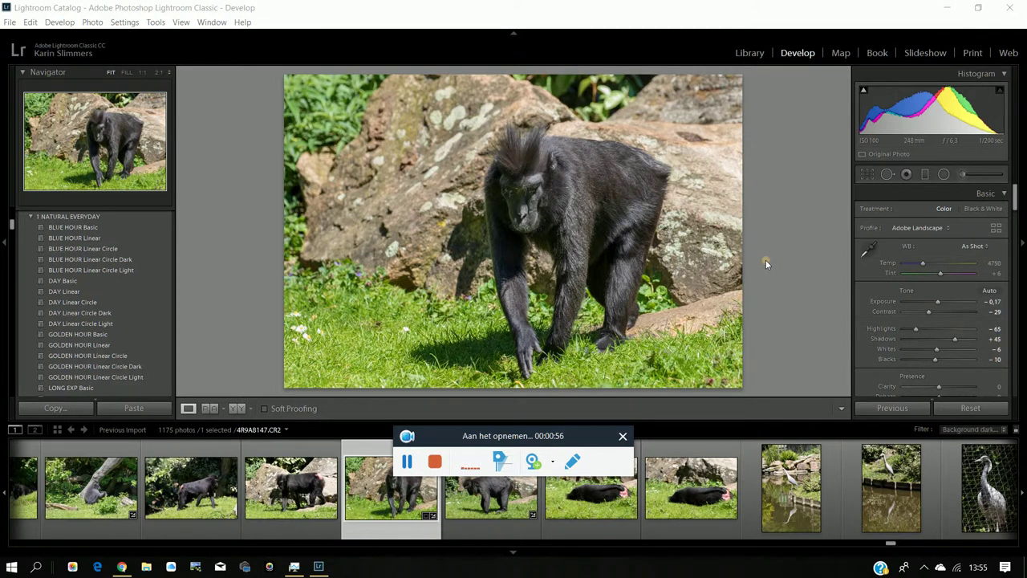
Step: Create a virtual copy of the black macaque photo from the Photo menu
click(92, 23)
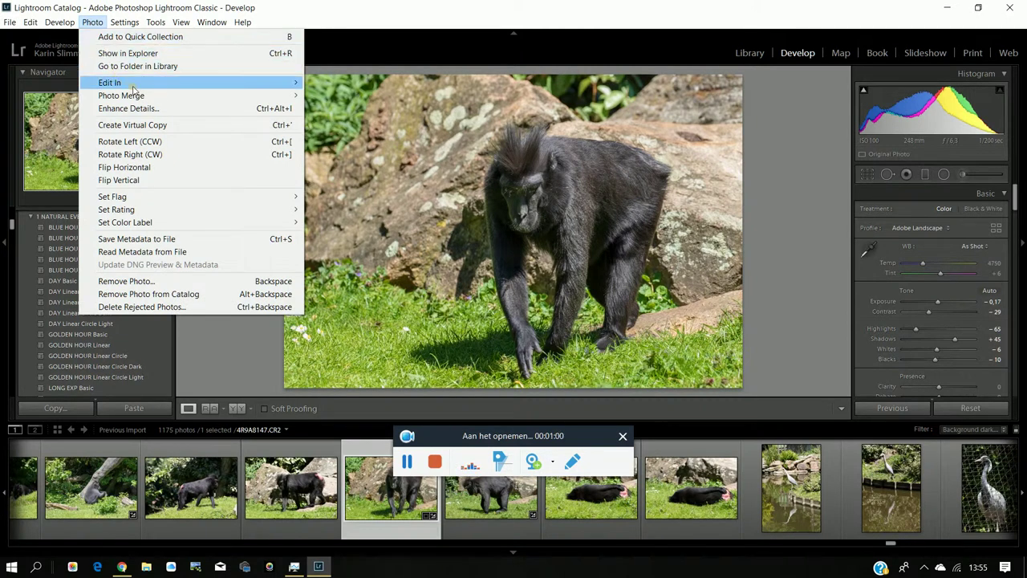
click(141, 126)
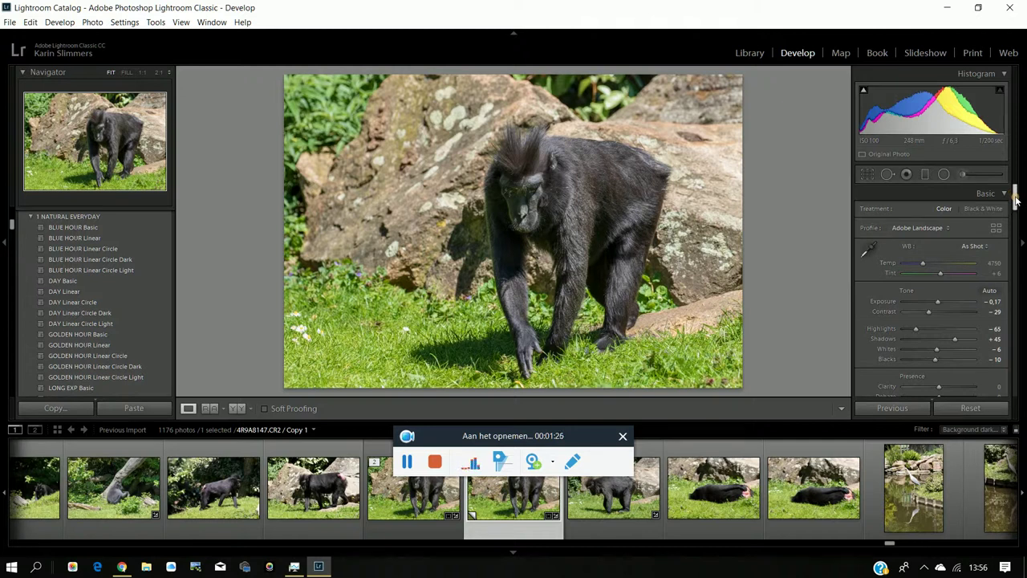
Step: Shift the Green and Yellow hues to the left in the HSL panel
drag(1015, 199, 1023, 255)
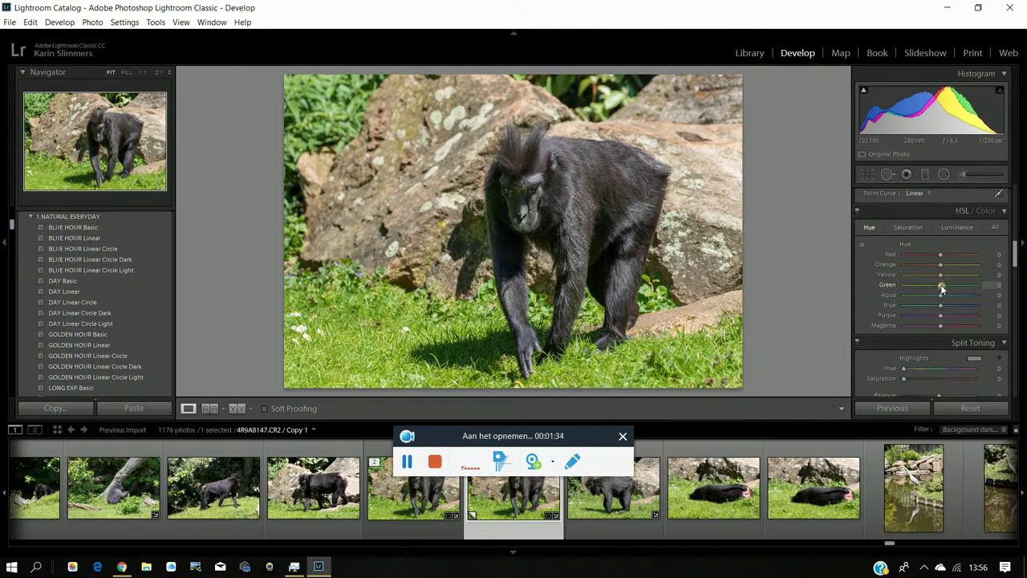
drag(943, 289, 934, 289)
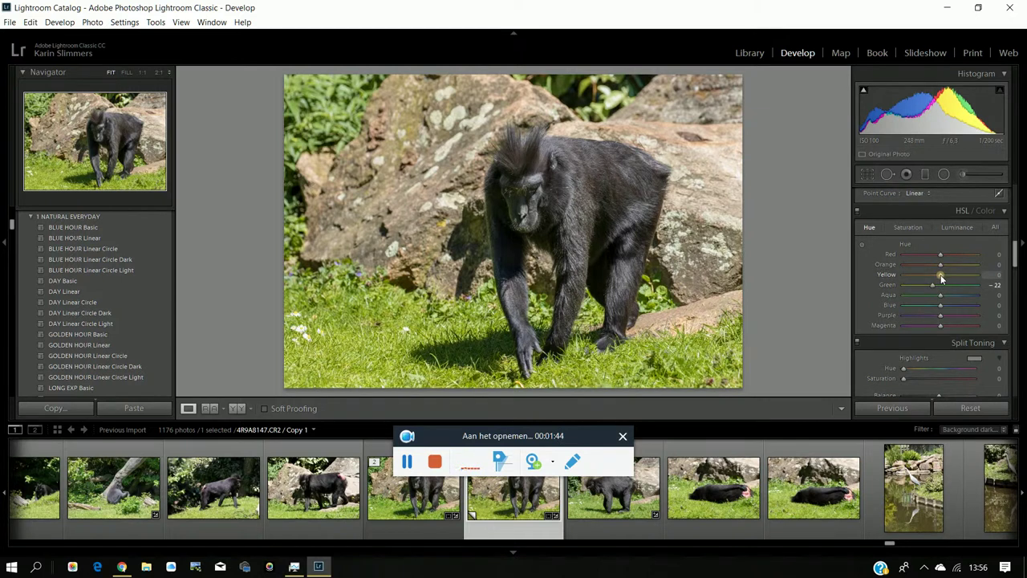
drag(940, 274, 933, 276)
Step: Desaturate Orange −22, Yellow −29, Green −45, Aqua −20 and raise Green luminance to +16
click(911, 231)
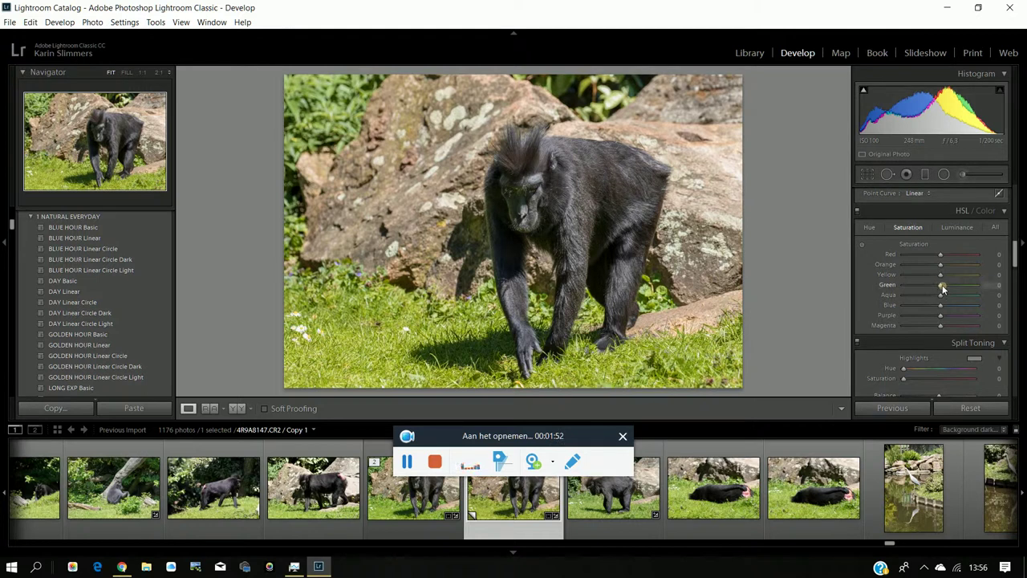
drag(943, 288, 924, 285)
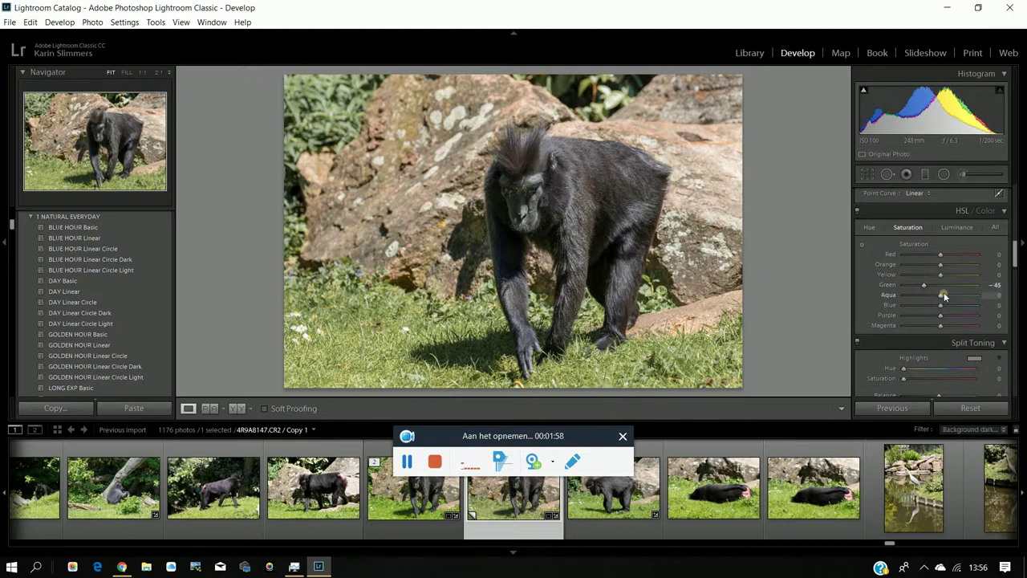
drag(941, 276, 933, 271)
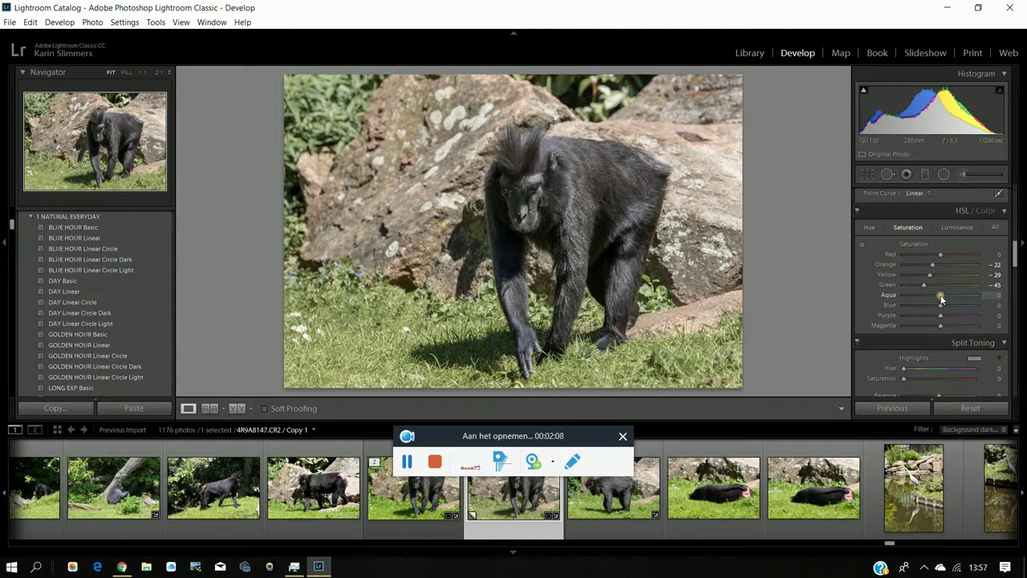
drag(942, 300, 936, 299)
drag(936, 299, 933, 299)
click(955, 228)
drag(941, 285, 947, 284)
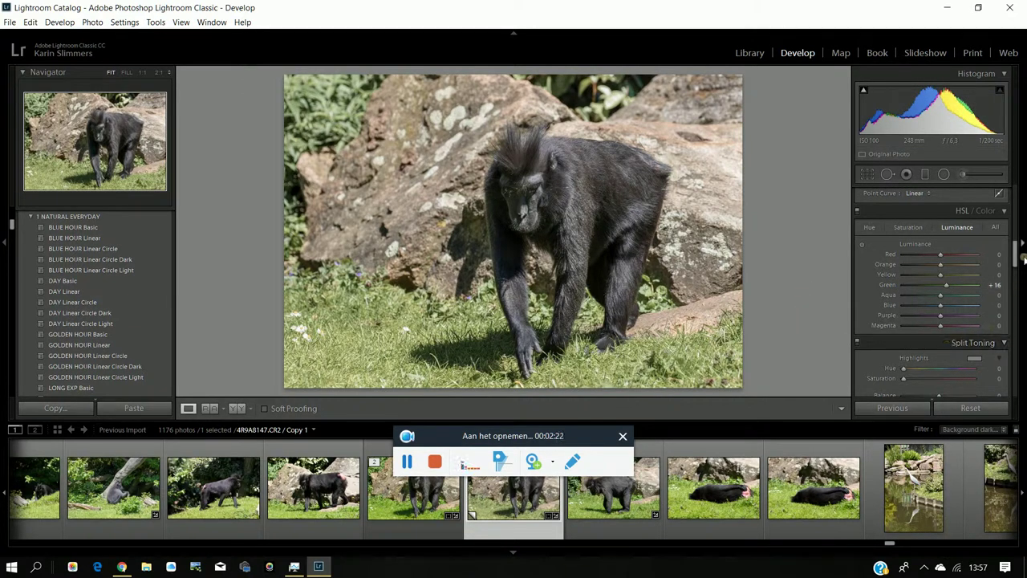
Step: Shift the Purple hue strongly to the right and darken Purple luminance
drag(1016, 253, 1018, 253)
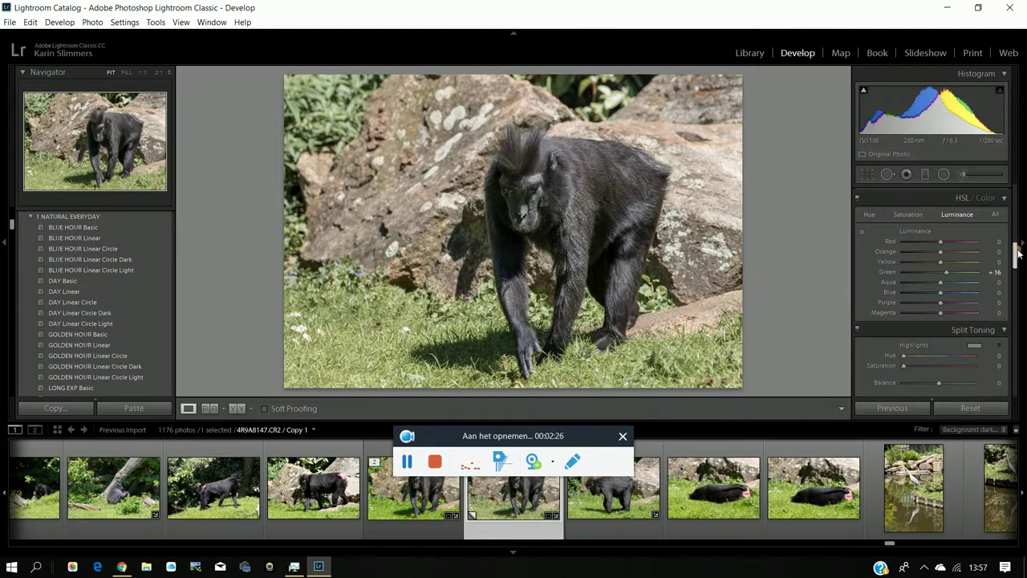
mouse_move(1017, 254)
mouse_down()
mouse_move(1014, 265)
mouse_move(1016, 253)
mouse_up()
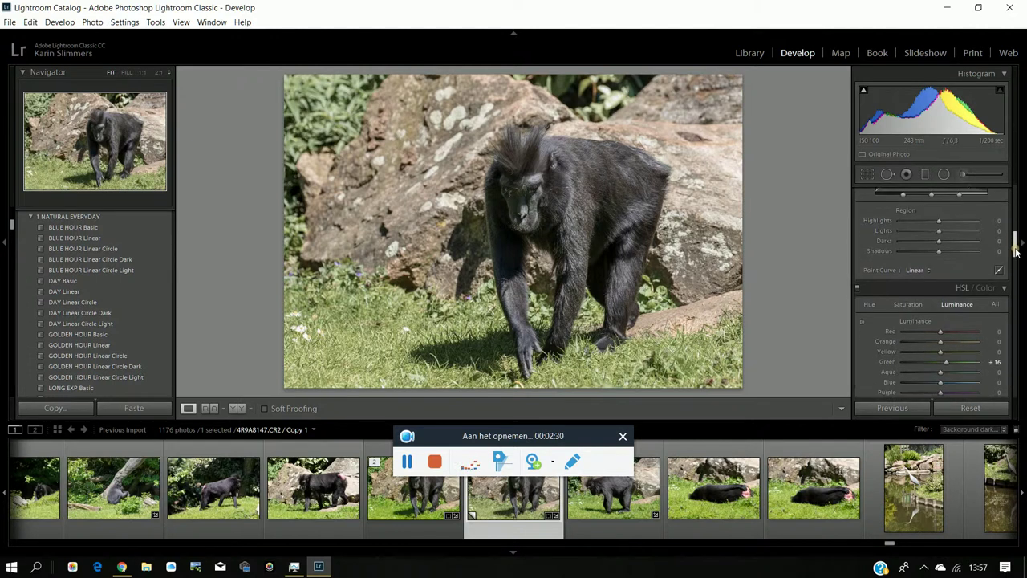
click(870, 270)
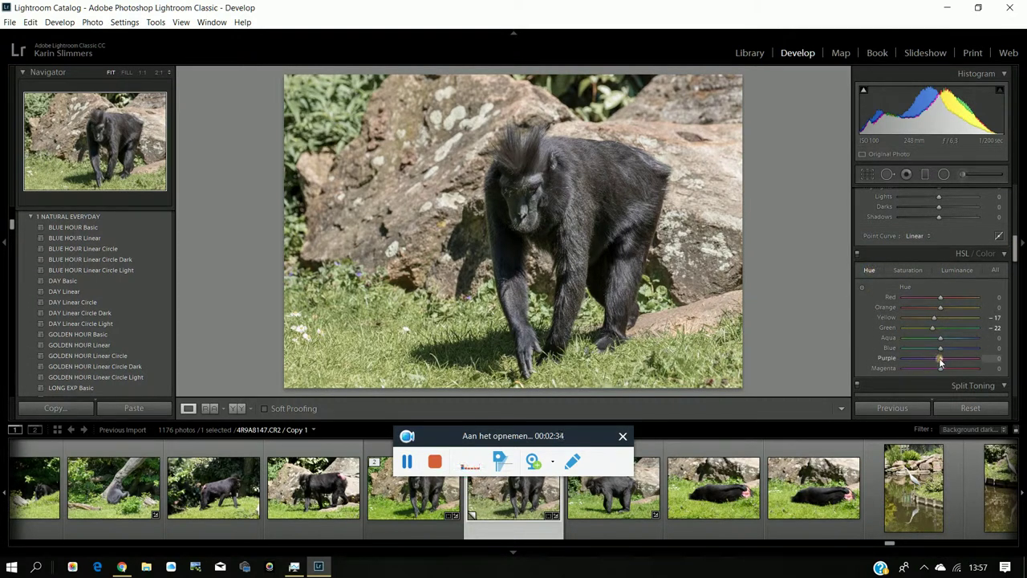
drag(941, 358, 964, 360)
click(911, 272)
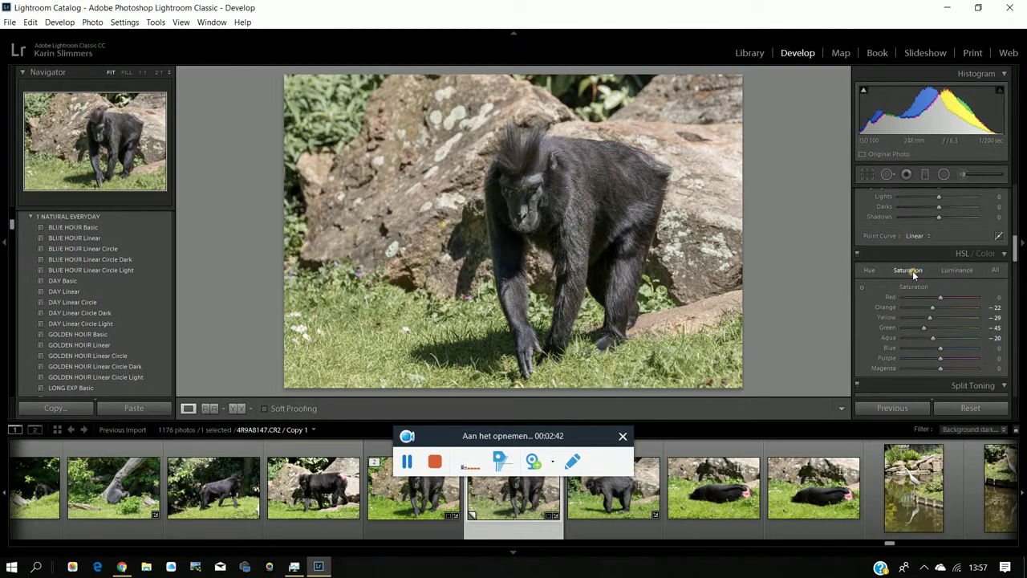
click(956, 270)
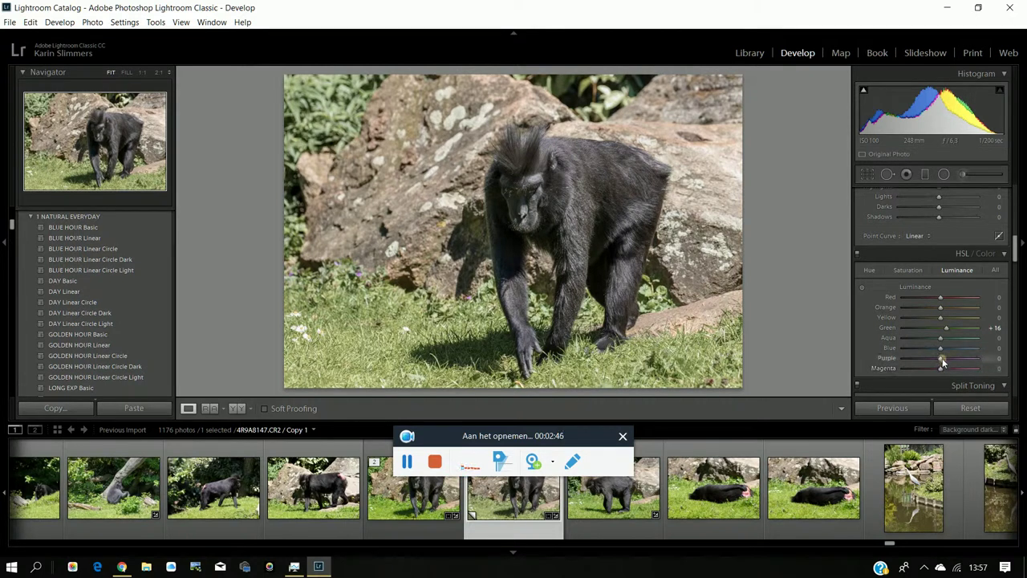
drag(943, 359, 922, 369)
Step: Nudge the Orange hue slightly to the right, then review the saturation values
click(871, 270)
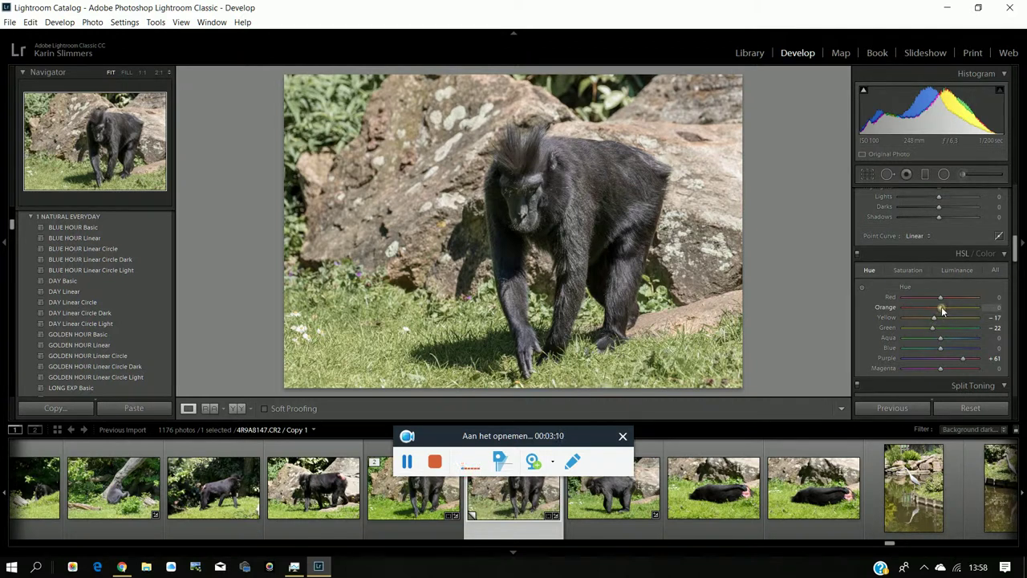
drag(942, 309, 957, 311)
drag(957, 311, 952, 311)
click(911, 271)
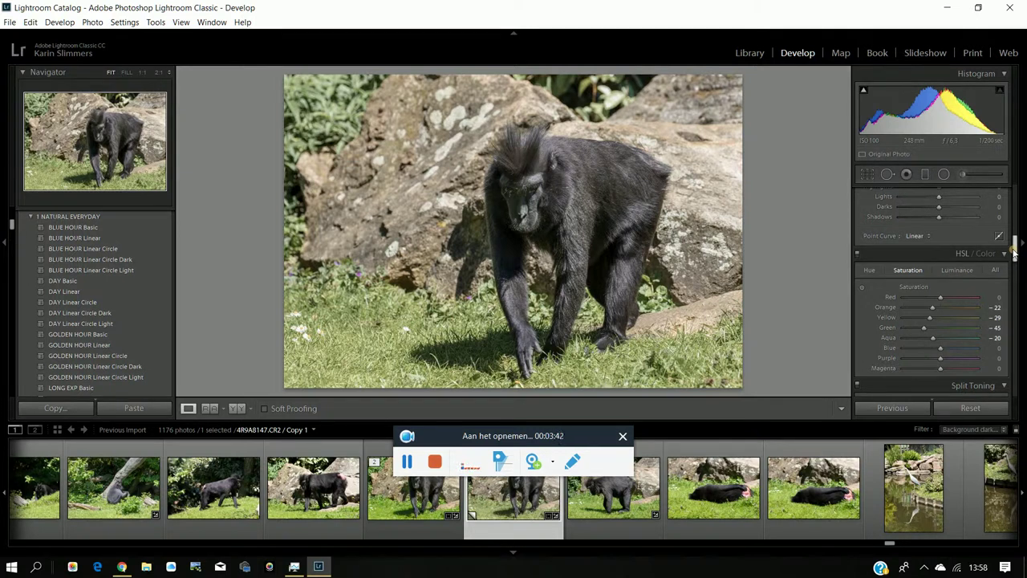
Step: Raise the Basic panel Temp from 4750 to about 5030
scroll(1016, 246, up, 2)
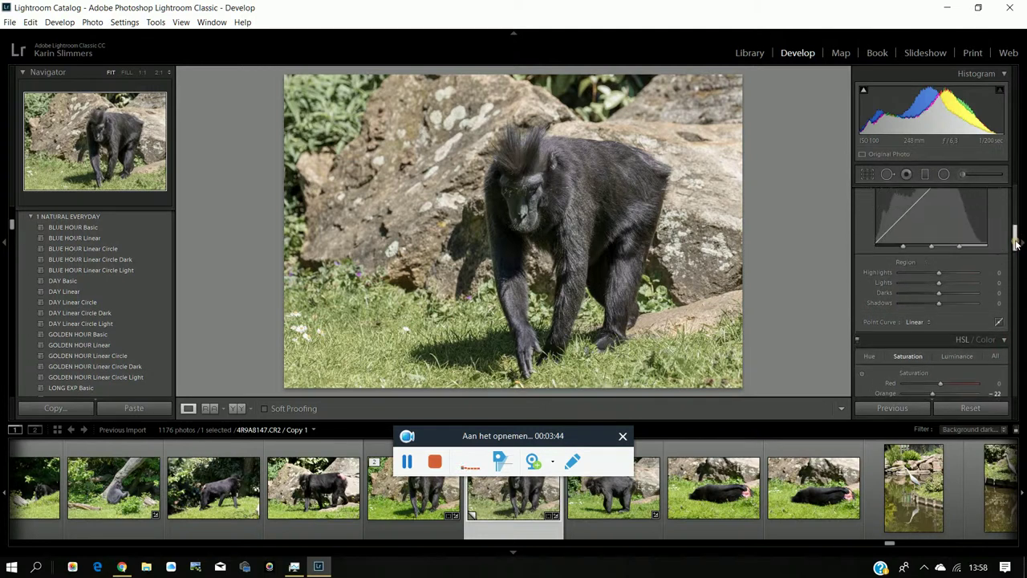
drag(1015, 243, 1016, 194)
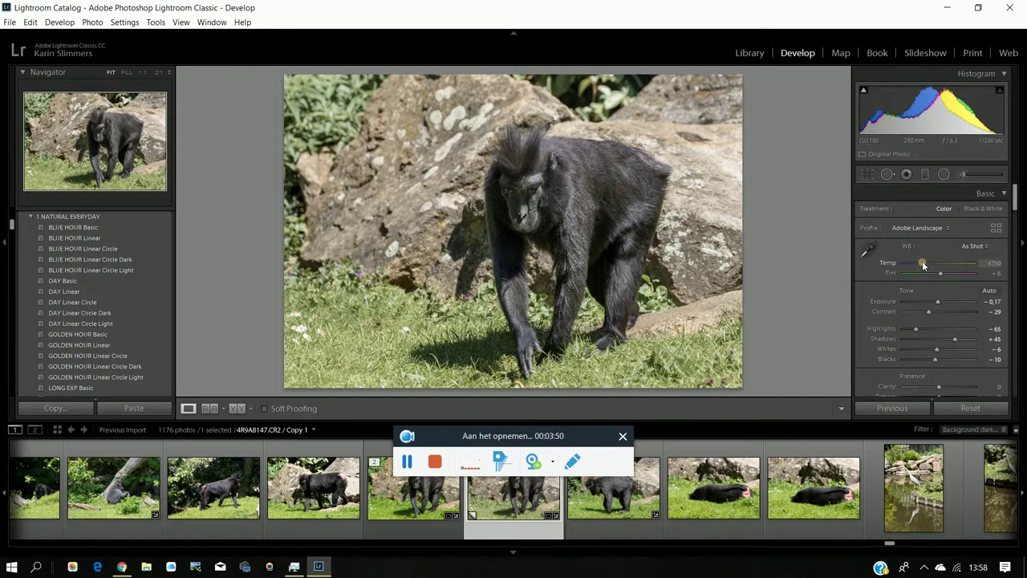
drag(923, 265, 927, 266)
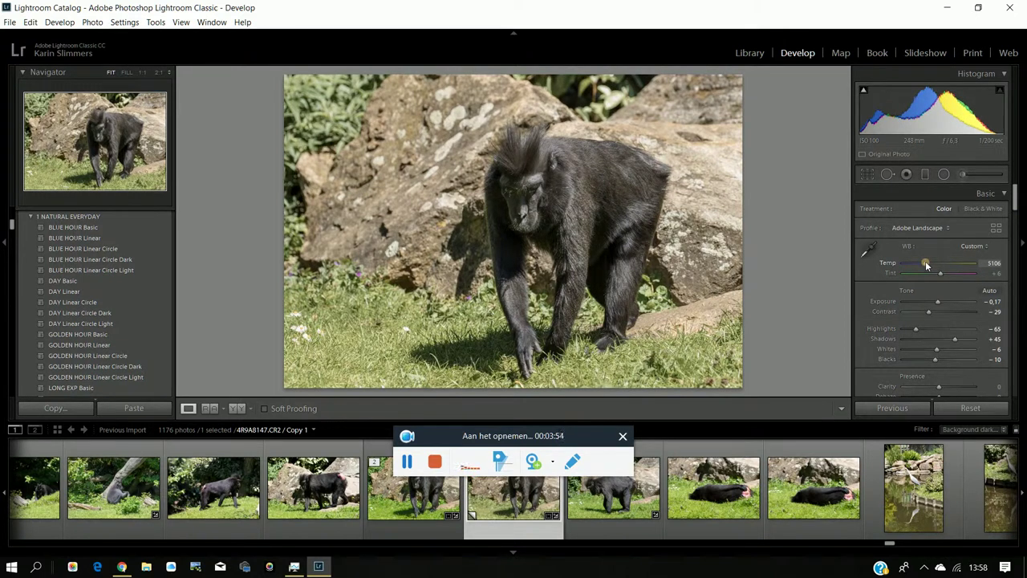
drag(925, 262, 925, 262)
Step: Tint the split-toning highlights with Hue 71 and Saturation 17
drag(1015, 193, 1023, 266)
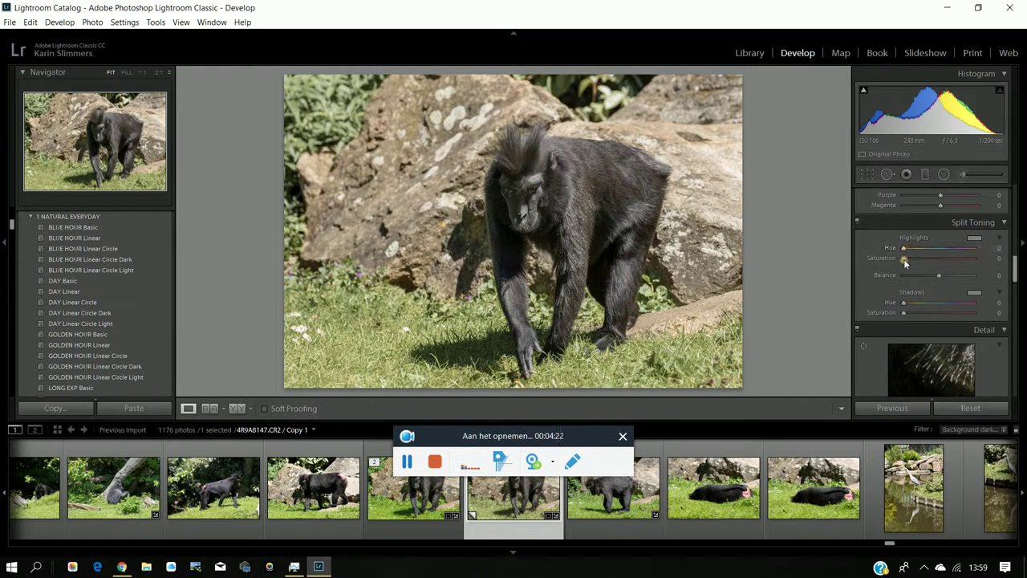
drag(905, 258, 917, 259)
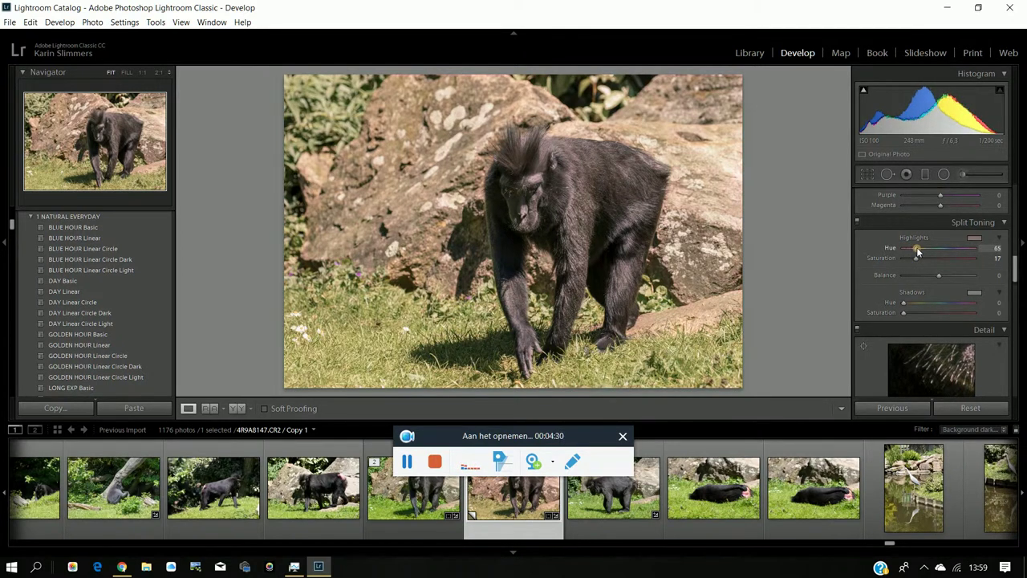
drag(911, 251, 920, 254)
drag(920, 254, 919, 254)
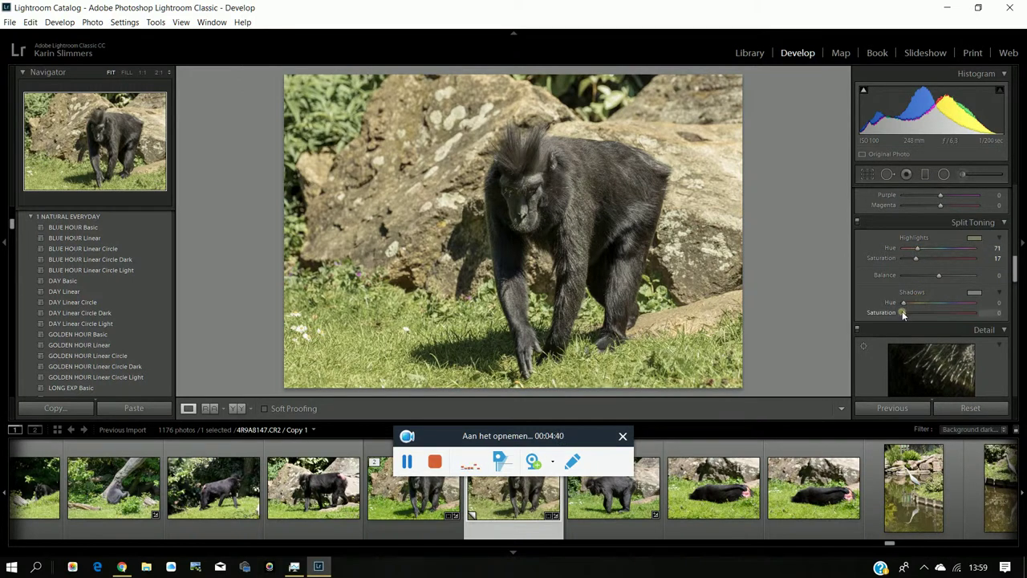
Step: Tint the split-toning shadows with Hue 19 and Saturation 15
drag(904, 313, 915, 315)
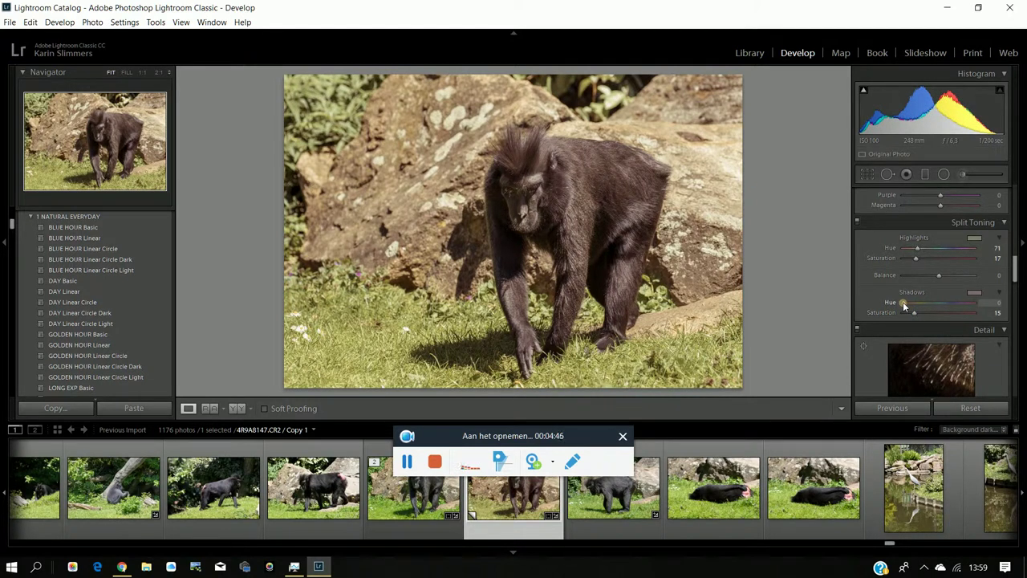
drag(903, 302, 909, 307)
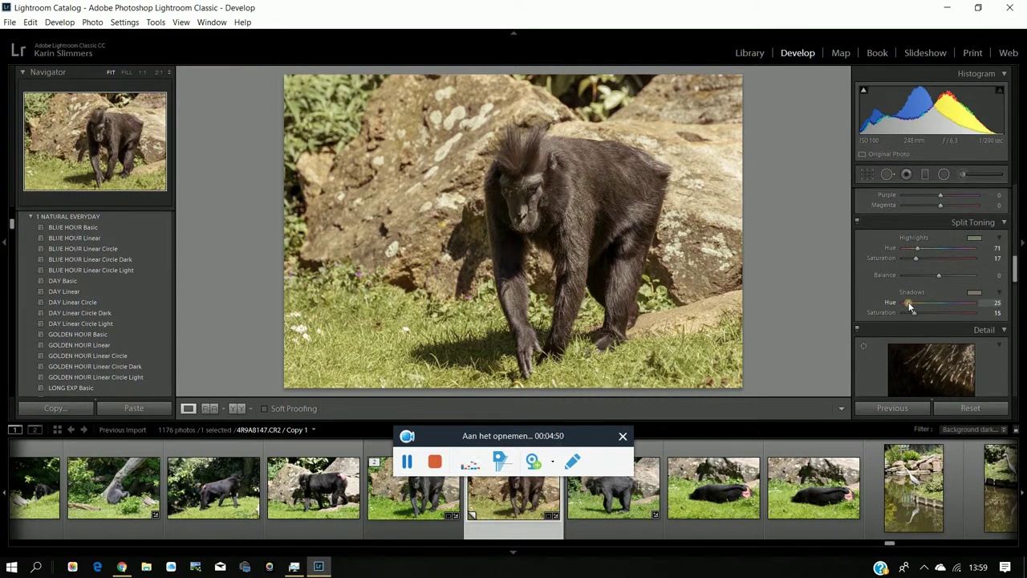
drag(909, 305, 908, 304)
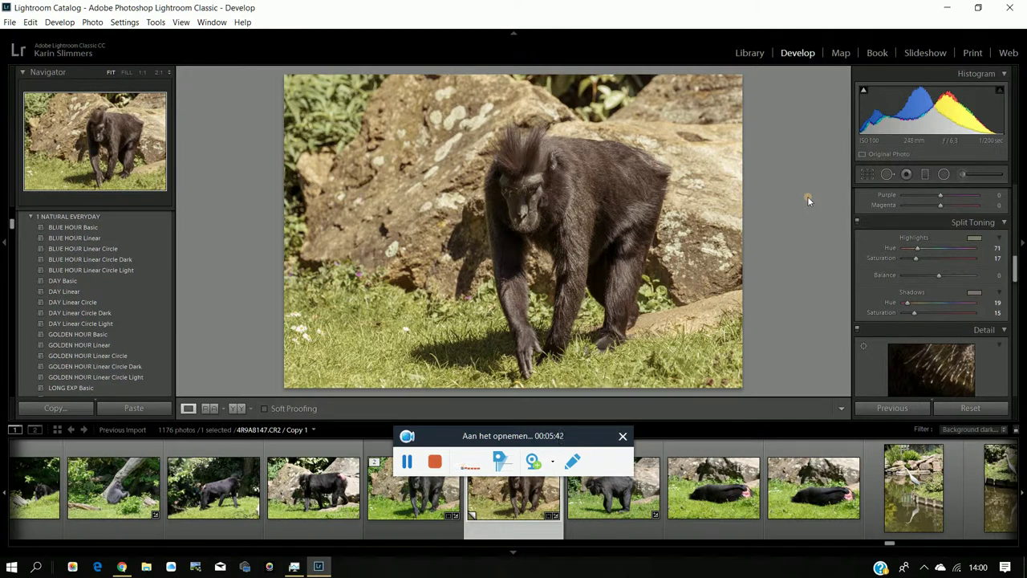
Step: Draw a radial filter over the monkey's face, stretching and positioning it
scroll(1015, 274, up, 1)
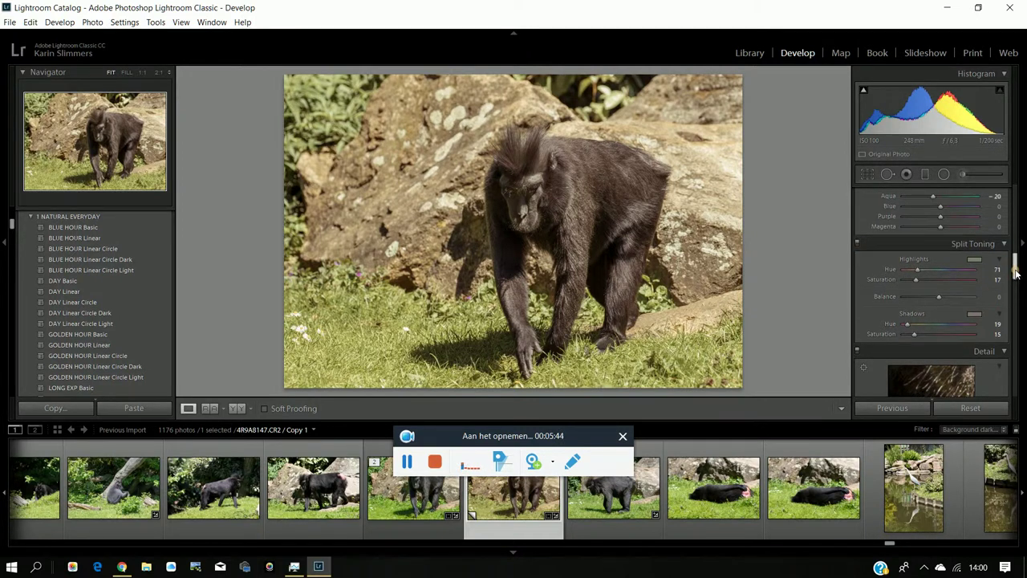
drag(1015, 274, 1015, 201)
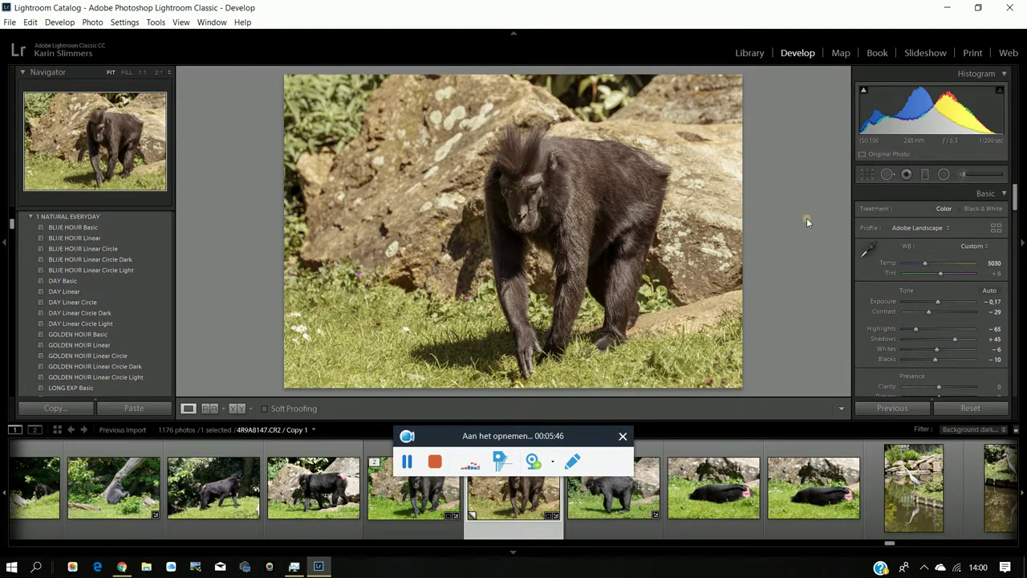
click(944, 175)
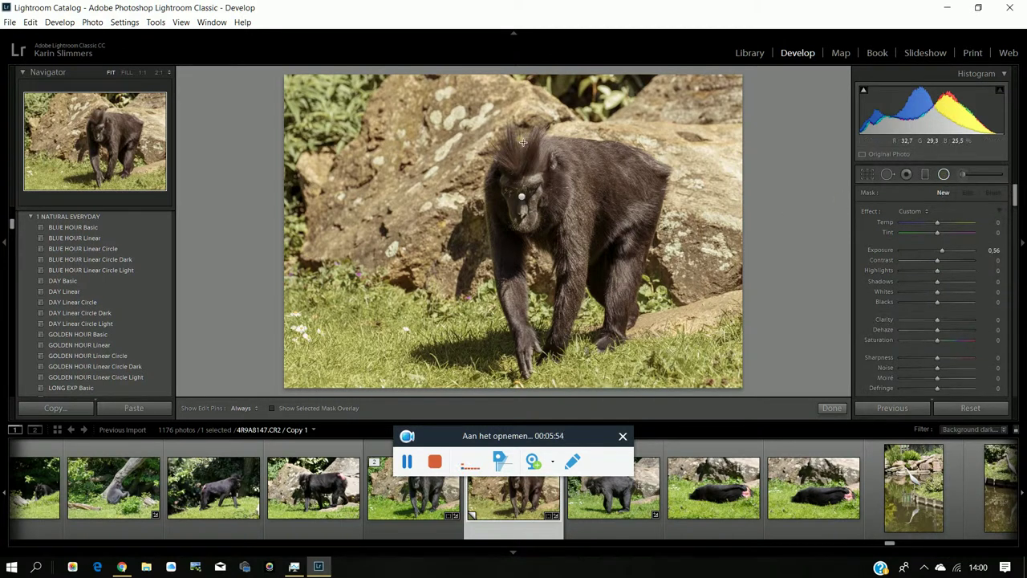
drag(526, 142, 634, 262)
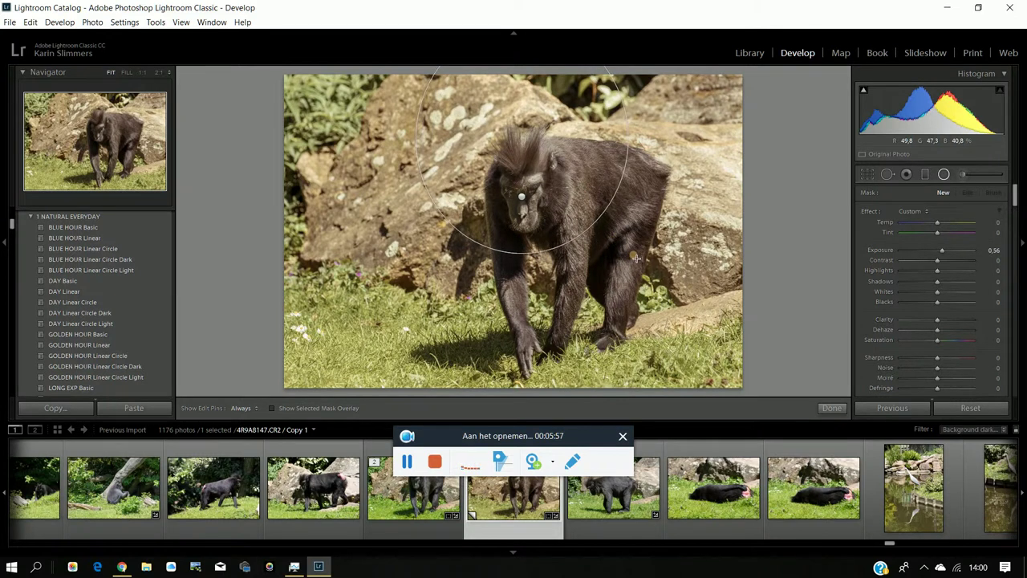
drag(634, 261, 637, 258)
mouse_move(521, 138)
mouse_down()
mouse_move(580, 240)
mouse_move(577, 230)
mouse_up()
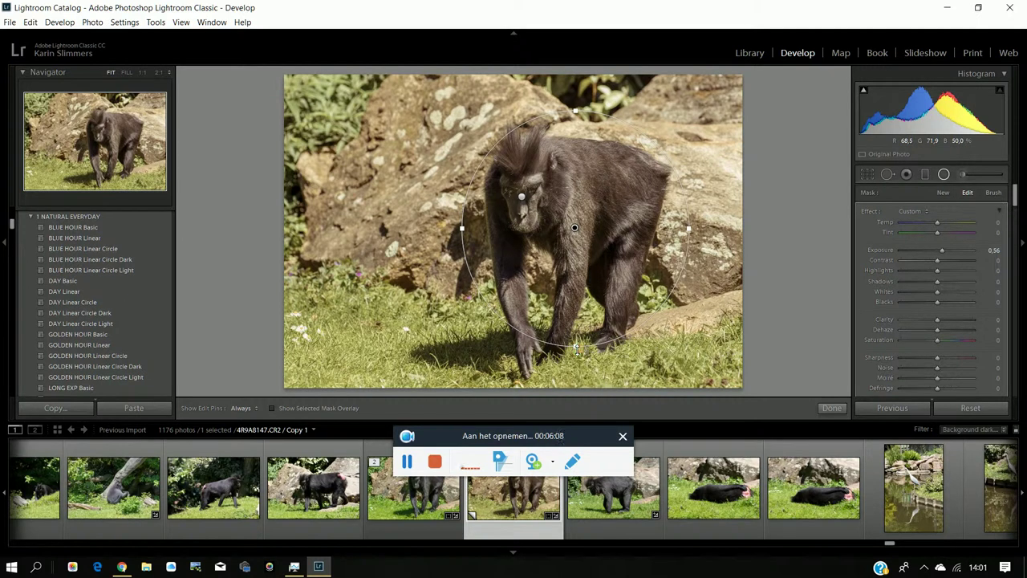
drag(576, 348, 575, 366)
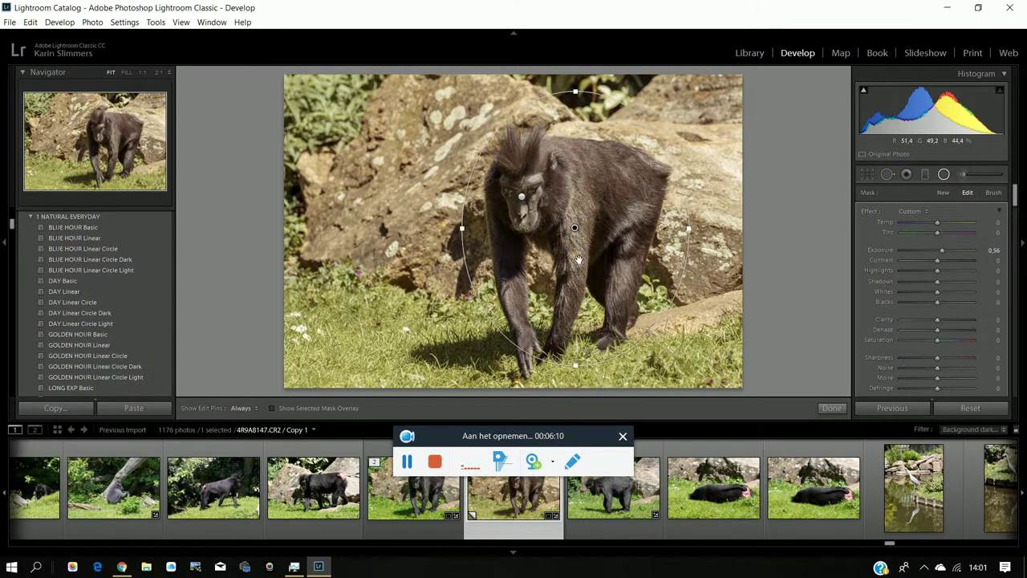
drag(576, 232, 583, 248)
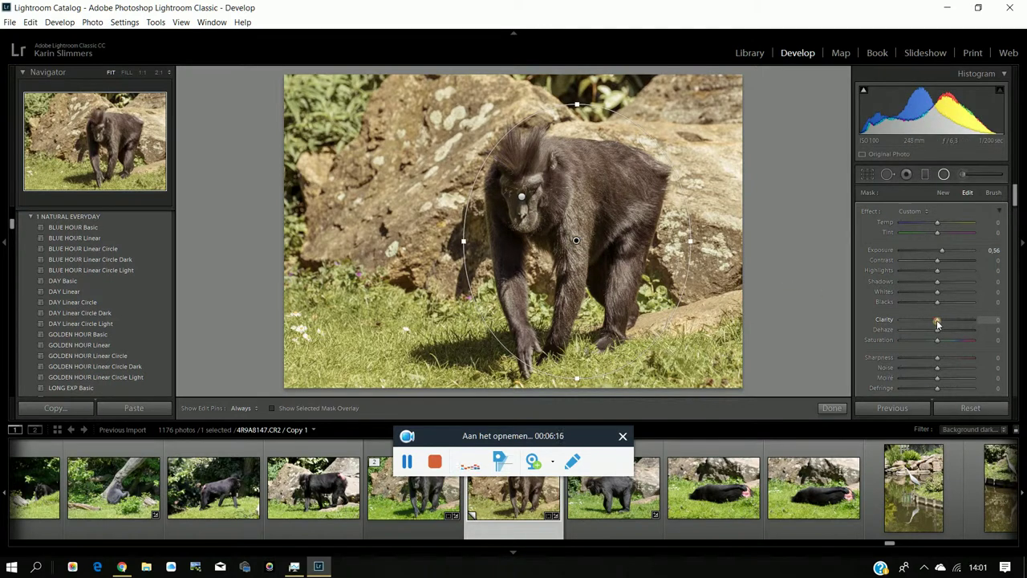
Step: Set the face filter to Clarity 32, Highlights −20, Whites −10, Blacks 7, Shadows 41
mouse_move(943, 323)
mouse_down()
mouse_move(915, 326)
mouse_move(949, 327)
mouse_up()
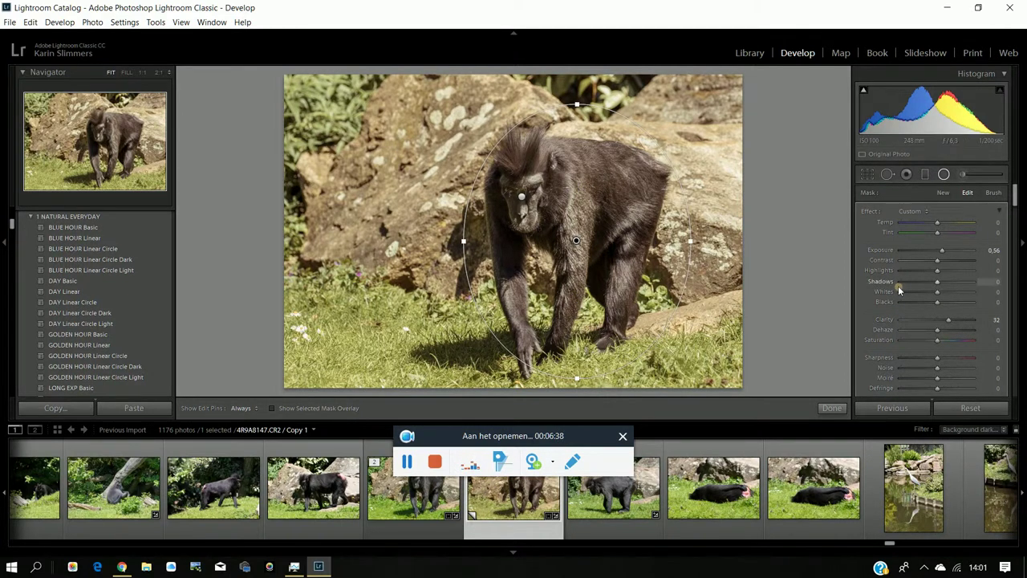
drag(940, 275, 933, 275)
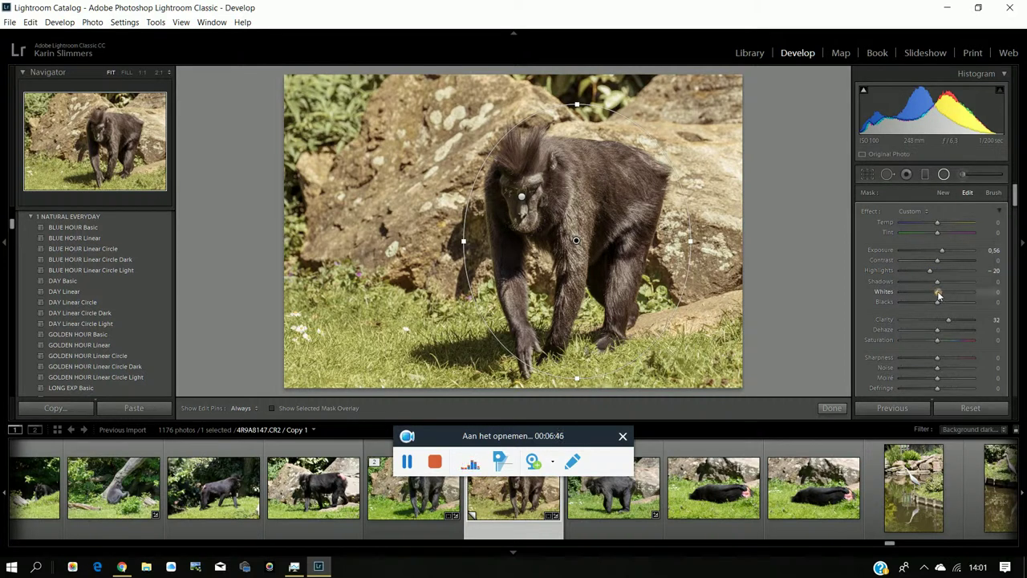
drag(939, 296, 934, 296)
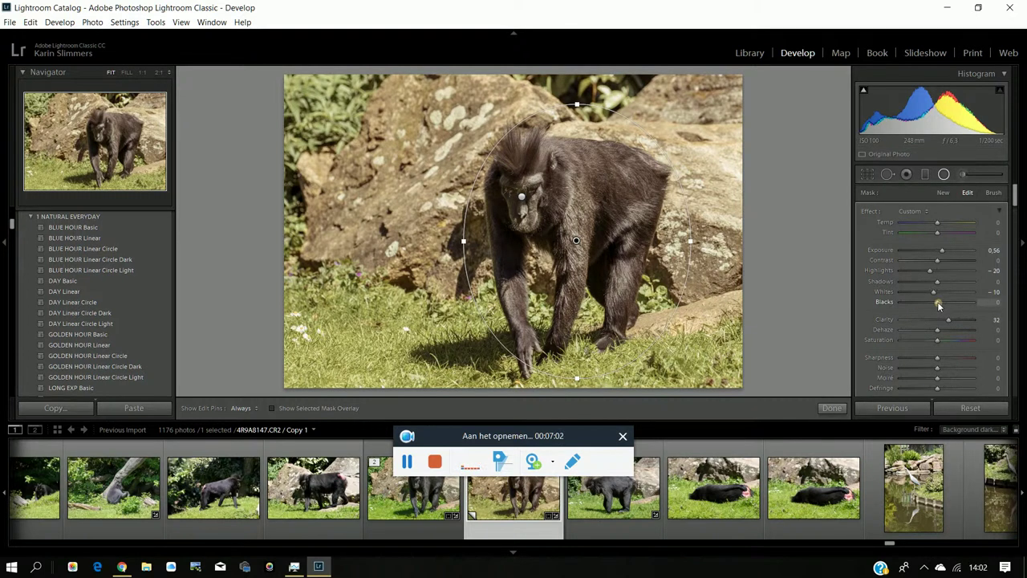
drag(941, 305, 942, 306)
drag(937, 282, 948, 283)
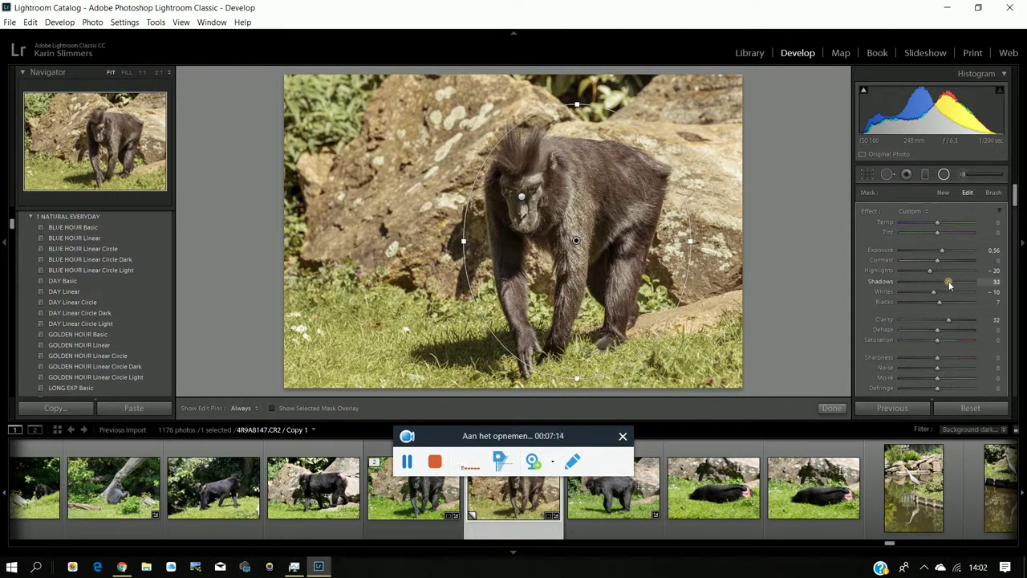
drag(949, 283, 953, 282)
Step: Draw a second radial filter over the upper-right rocks with Exposure 0 and Temp +20
click(945, 179)
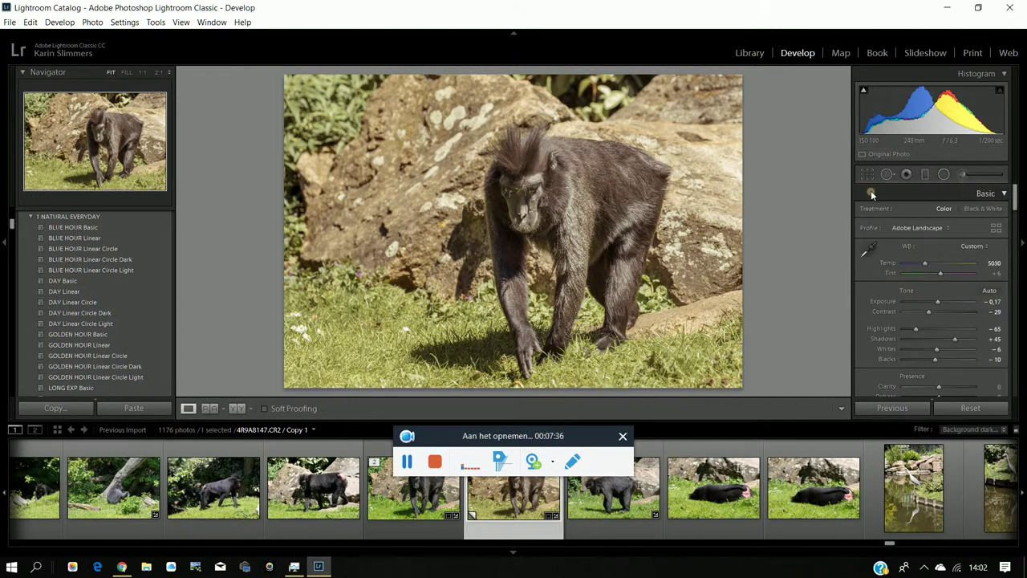
click(944, 175)
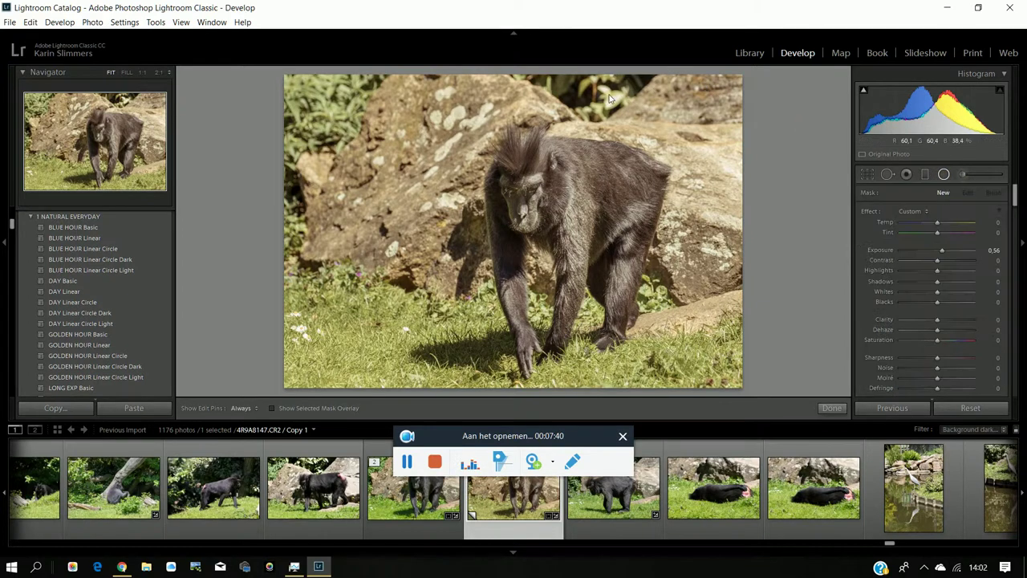
mouse_move(610, 98)
mouse_down()
mouse_move(761, 149)
mouse_move(826, 157)
mouse_up()
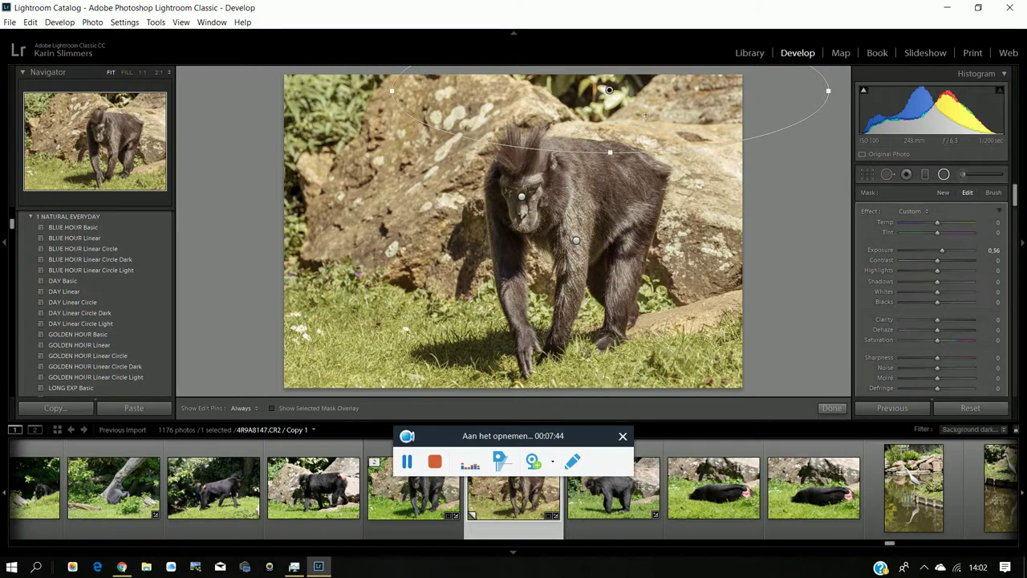
drag(609, 90, 701, 135)
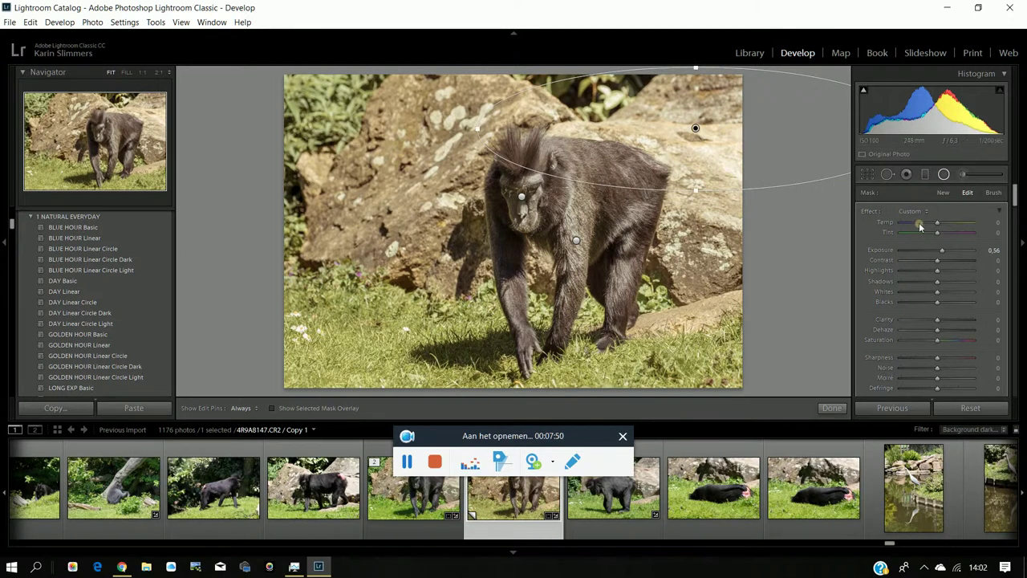
drag(944, 254, 939, 255)
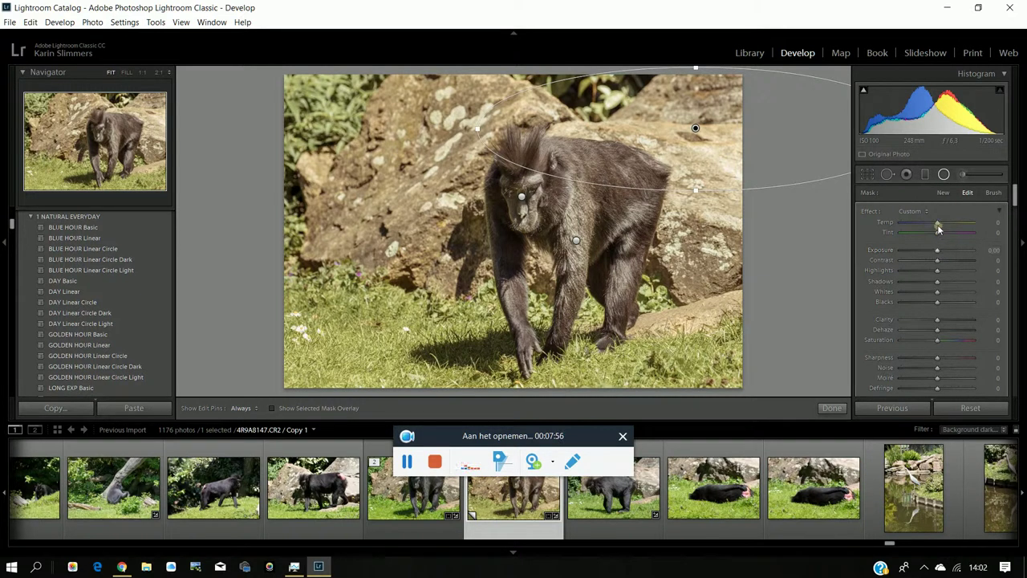
mouse_move(938, 226)
mouse_down()
mouse_move(954, 227)
mouse_move(945, 227)
mouse_up()
drag(697, 191, 697, 210)
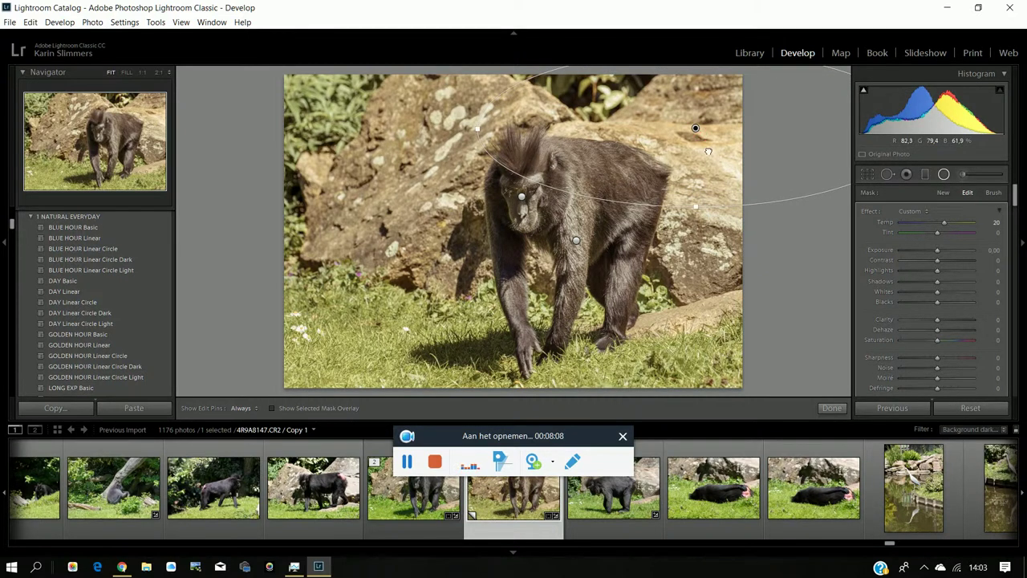
drag(709, 156, 708, 162)
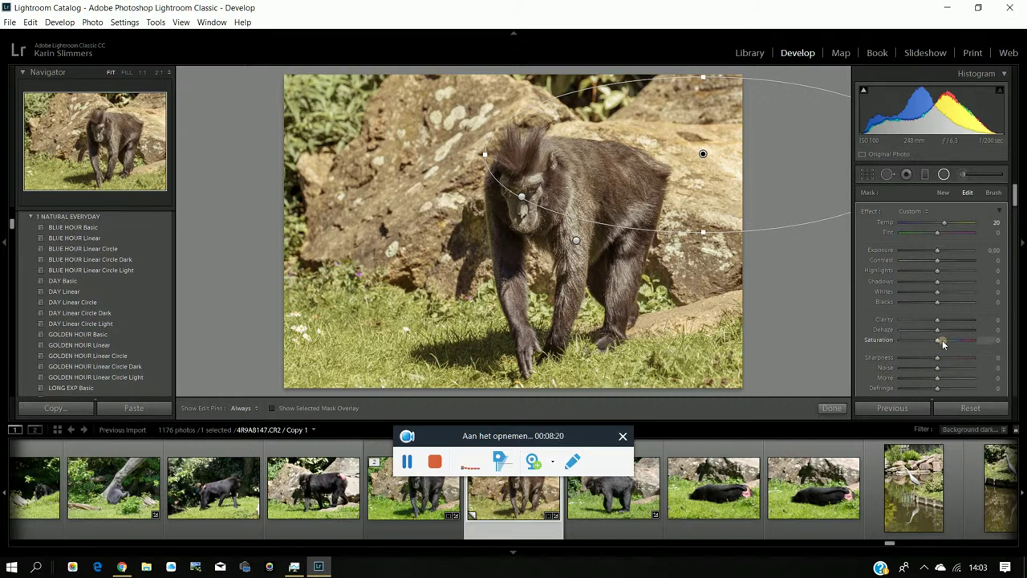
Step: Give the rock filter Saturation +19, widen and tilt it, and set Exposure −0.09
drag(938, 343, 944, 344)
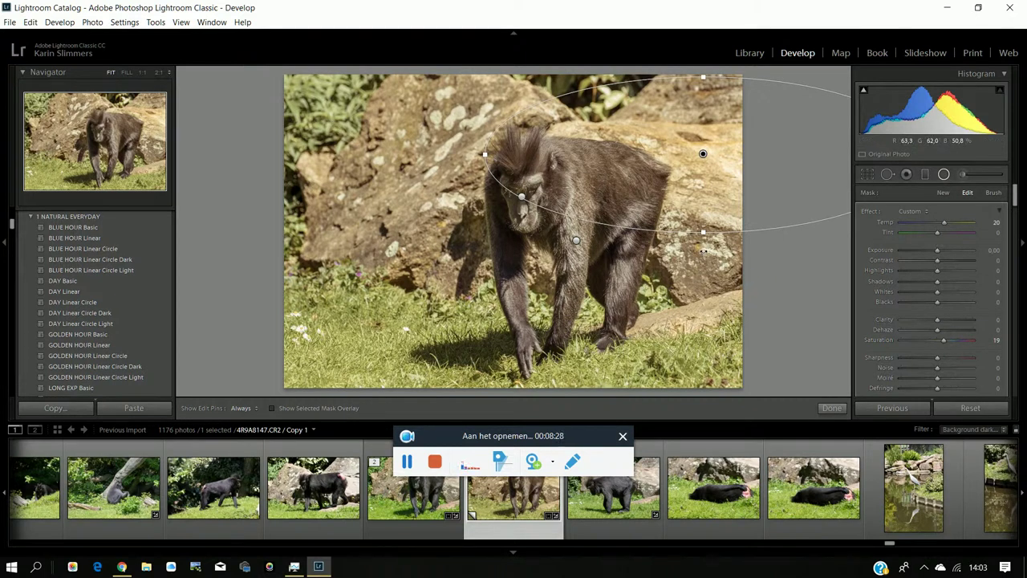
drag(711, 251, 720, 253)
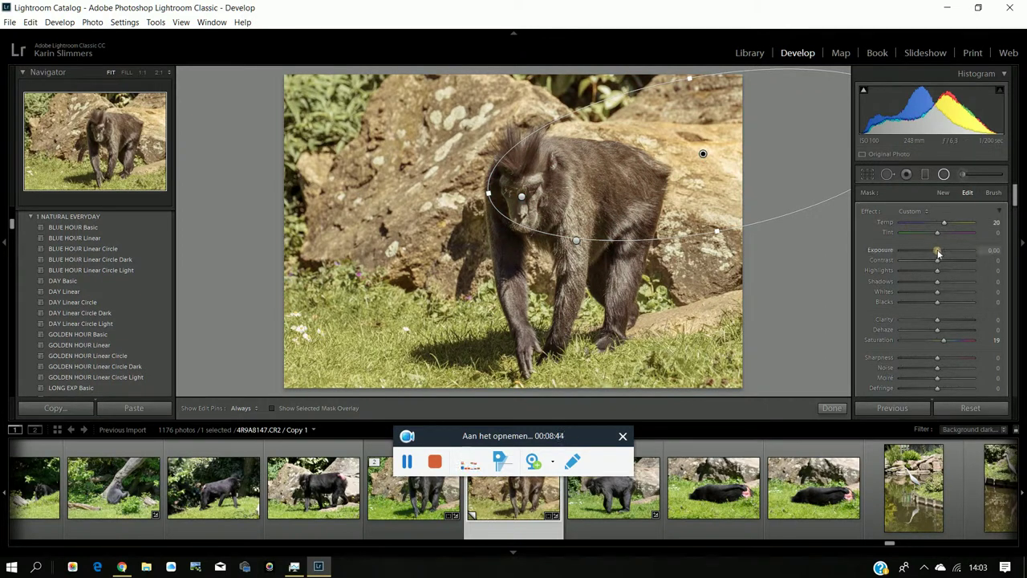
drag(938, 253, 937, 253)
drag(935, 248, 936, 249)
Step: Close radial filter editing and zoom to 1:1 on the monkey's eye
click(831, 410)
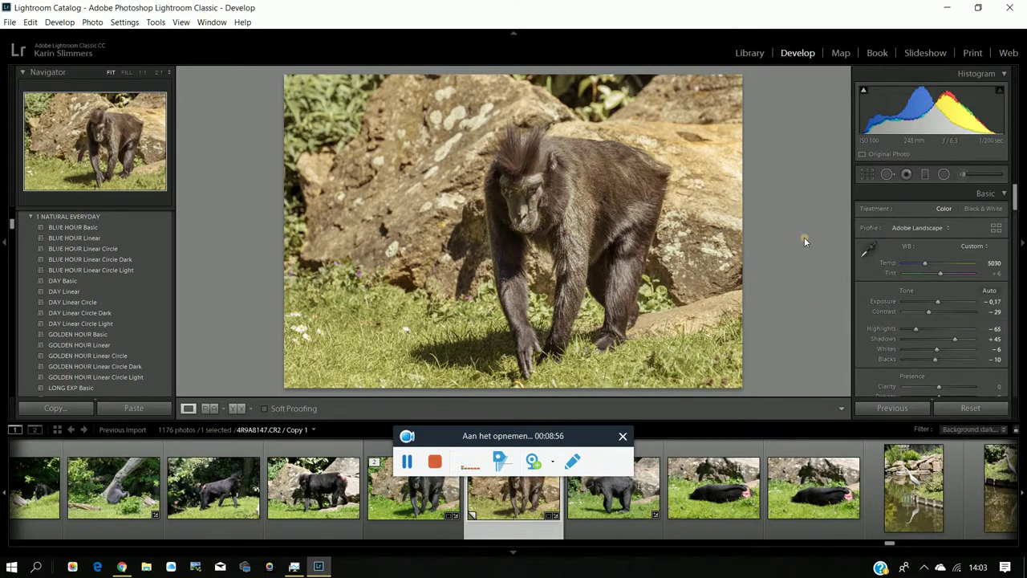
click(551, 194)
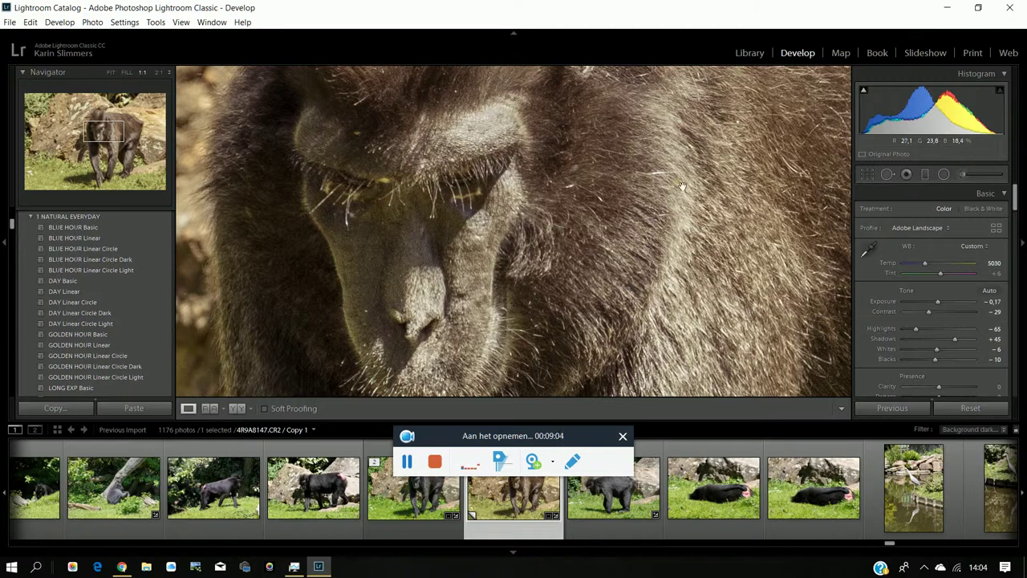
Step: Draw a small radial filter with Exposure 0 around the monkey's eye
click(944, 174)
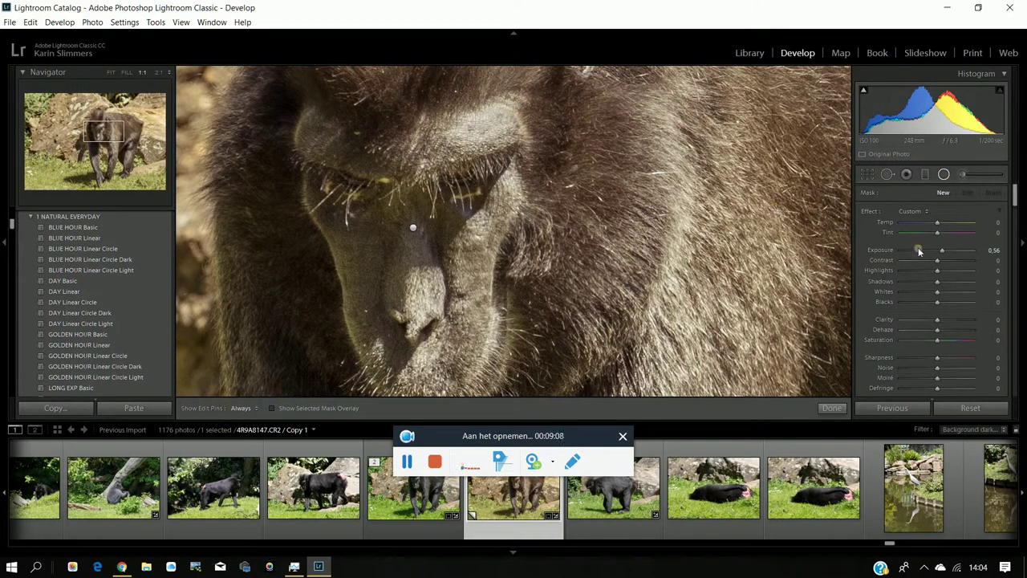
drag(940, 251, 935, 255)
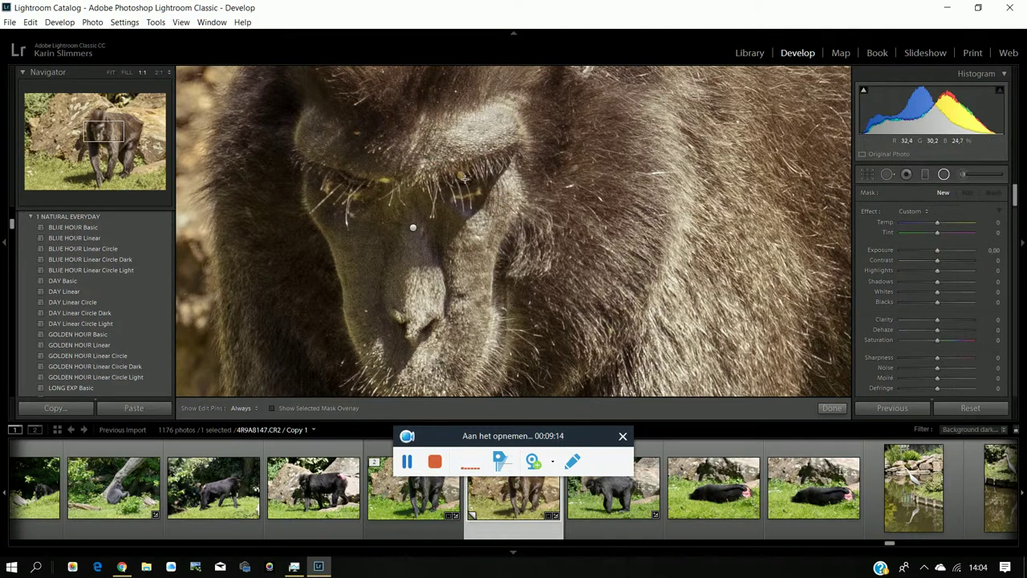
drag(448, 185, 477, 197)
drag(476, 196, 478, 193)
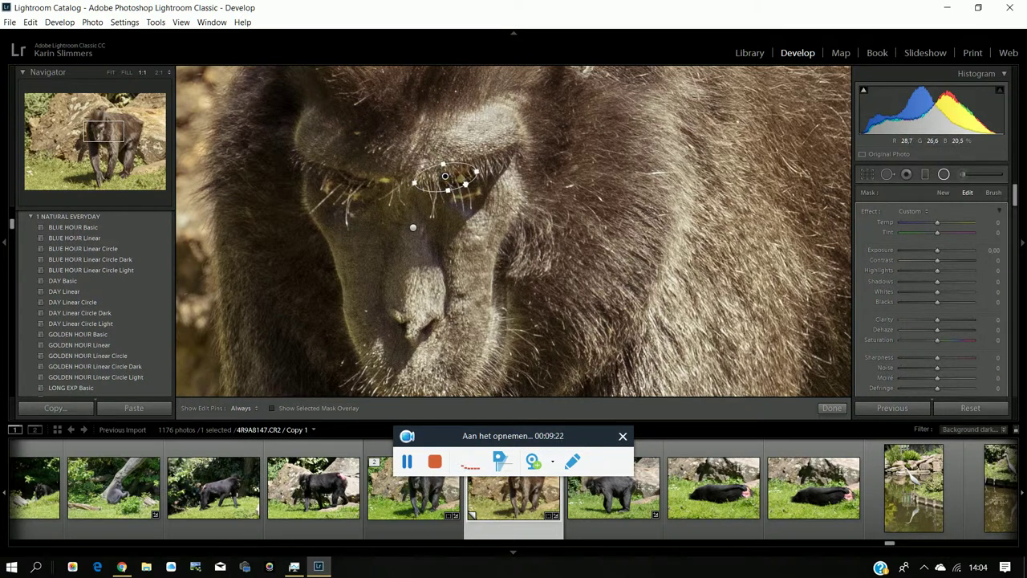
drag(447, 184, 464, 185)
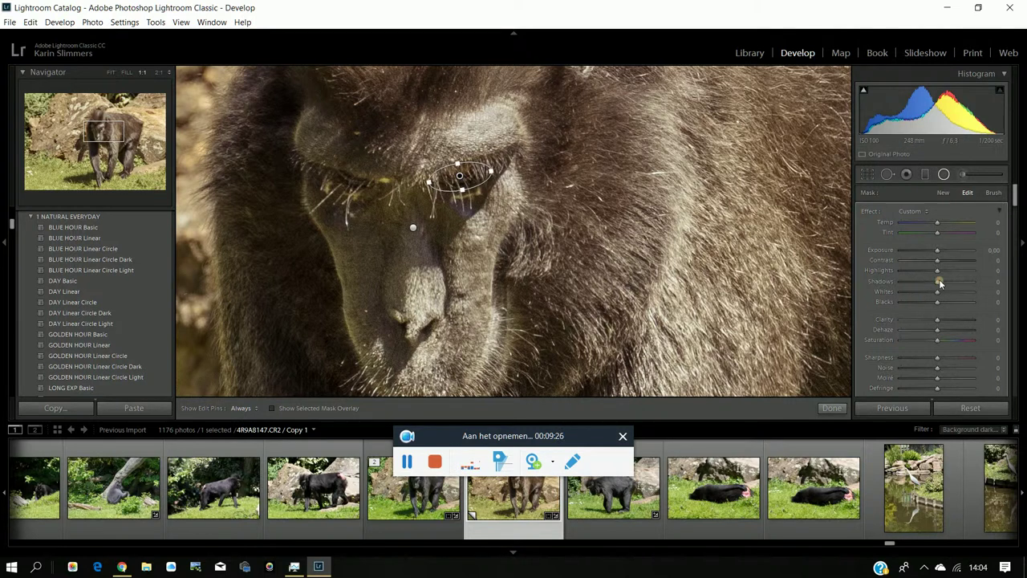
Step: Lift the eye filter's Shadows to 39, then widen and recentre it on the eye
drag(941, 284, 952, 286)
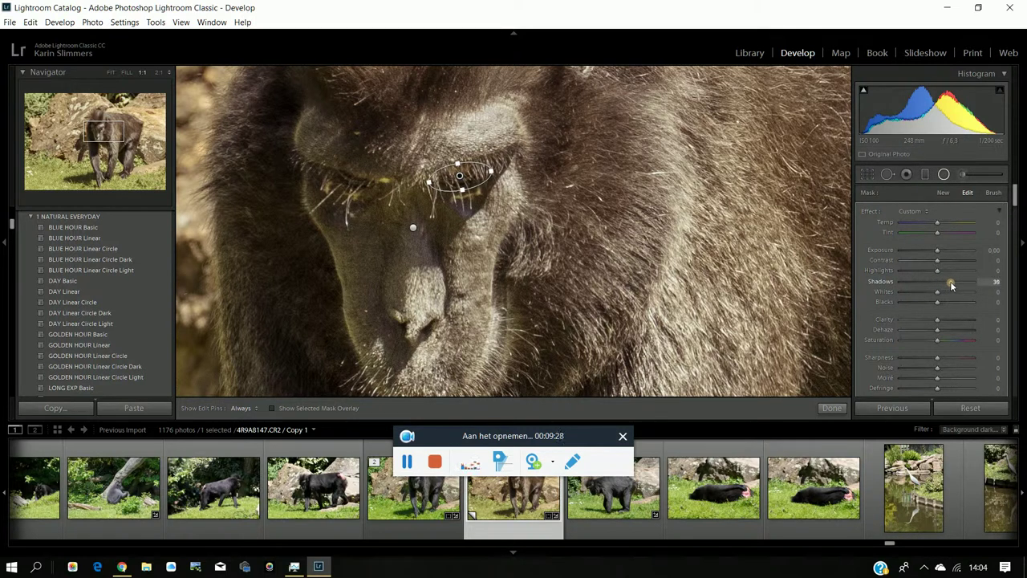
drag(952, 287, 955, 288)
drag(954, 287, 952, 287)
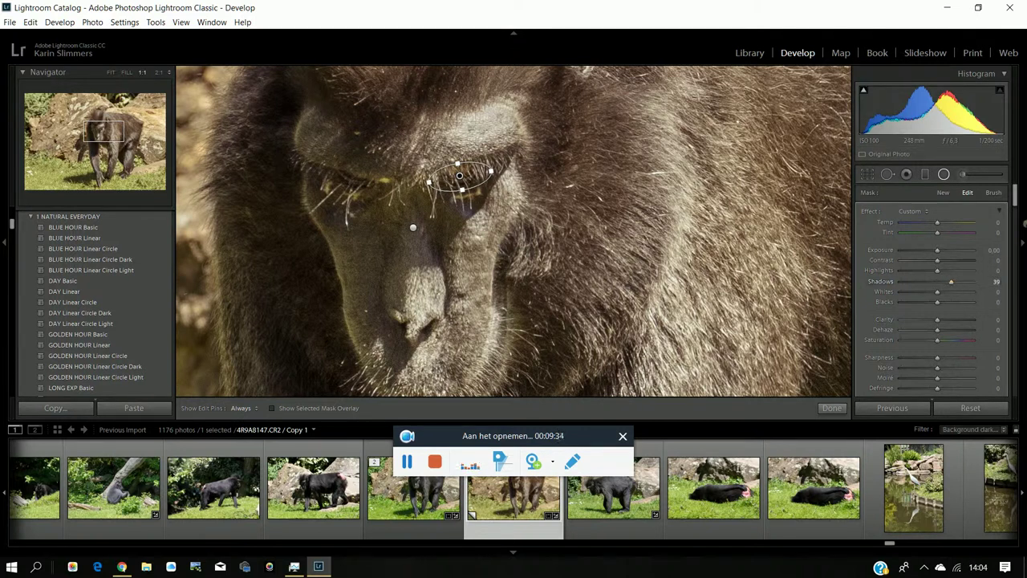
drag(1016, 193, 1015, 215)
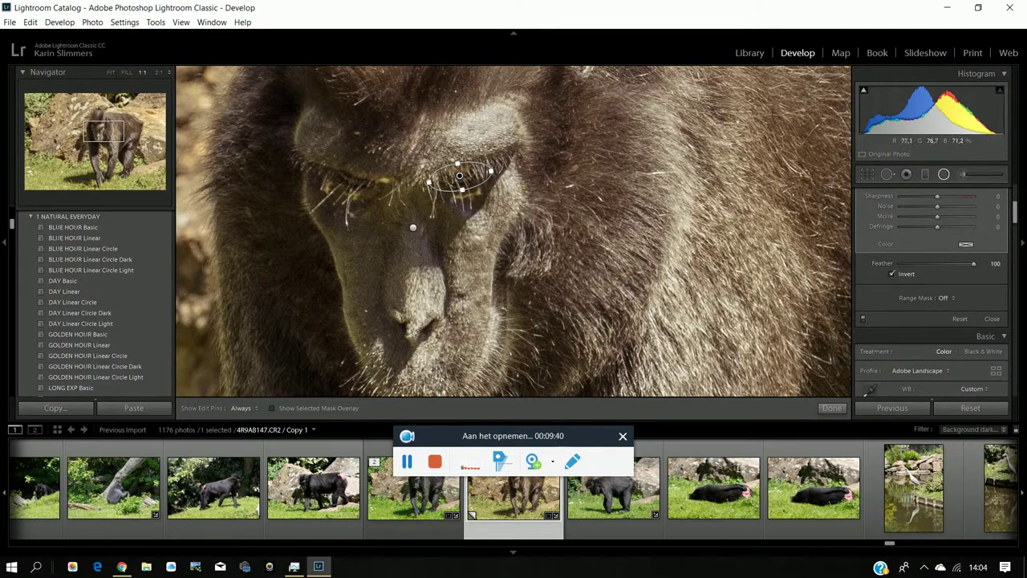
drag(499, 171, 503, 171)
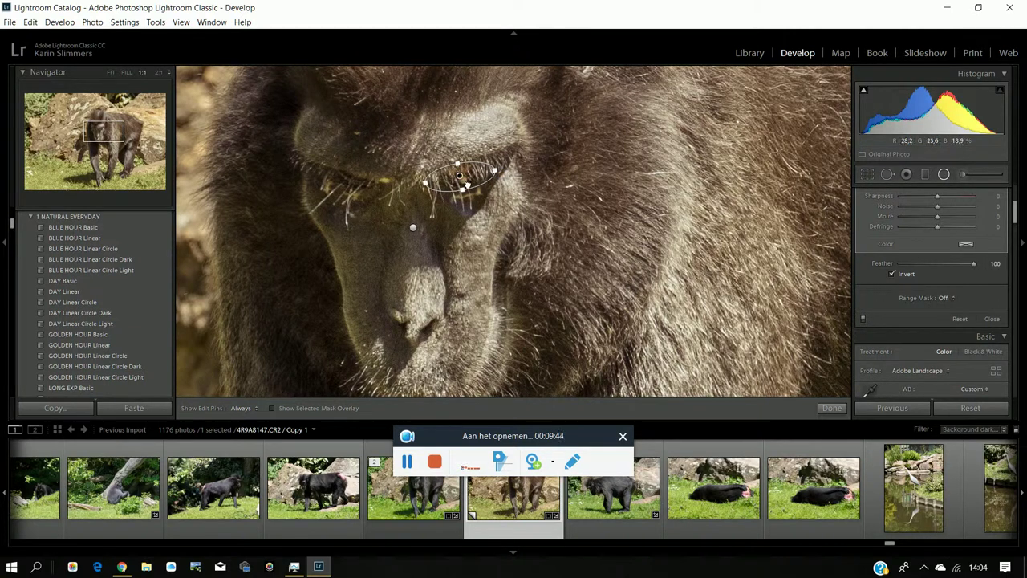
drag(465, 181, 474, 185)
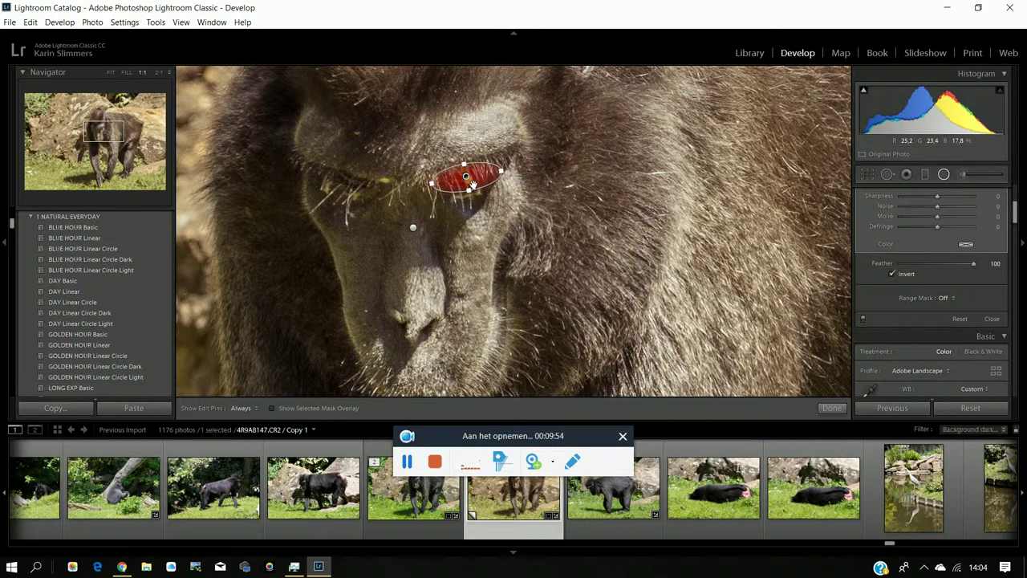
Step: Duplicate the eye filter and move the copy over the monkey's other eye
right_click(473, 185)
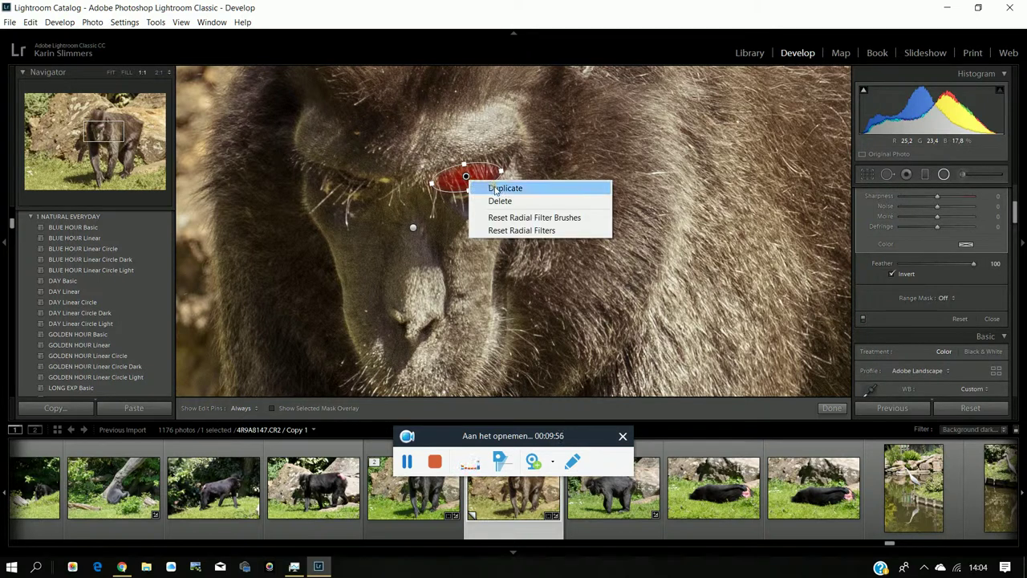
click(496, 189)
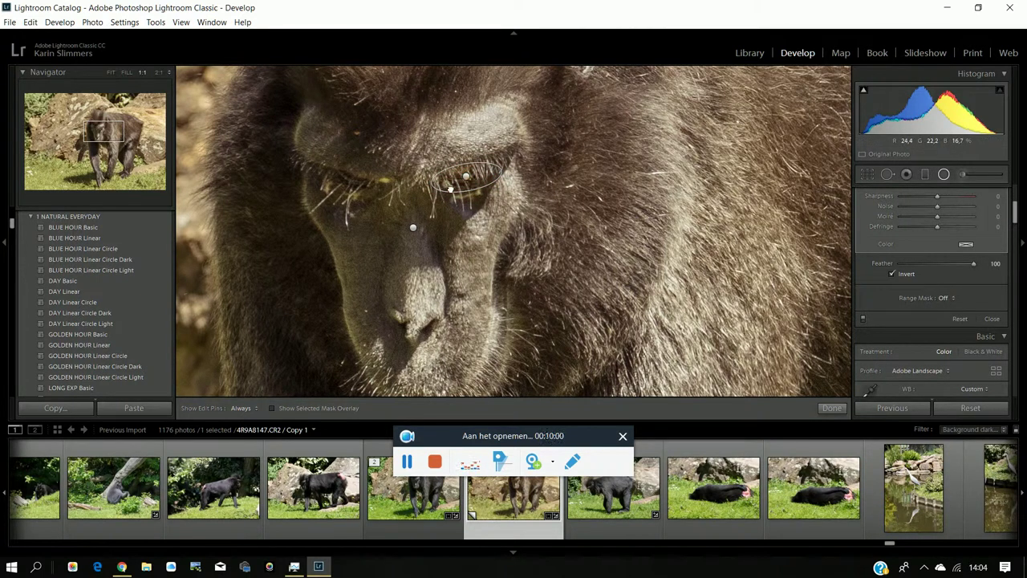
mouse_move(468, 179)
mouse_down()
mouse_move(340, 188)
mouse_move(339, 209)
mouse_move(350, 191)
mouse_up()
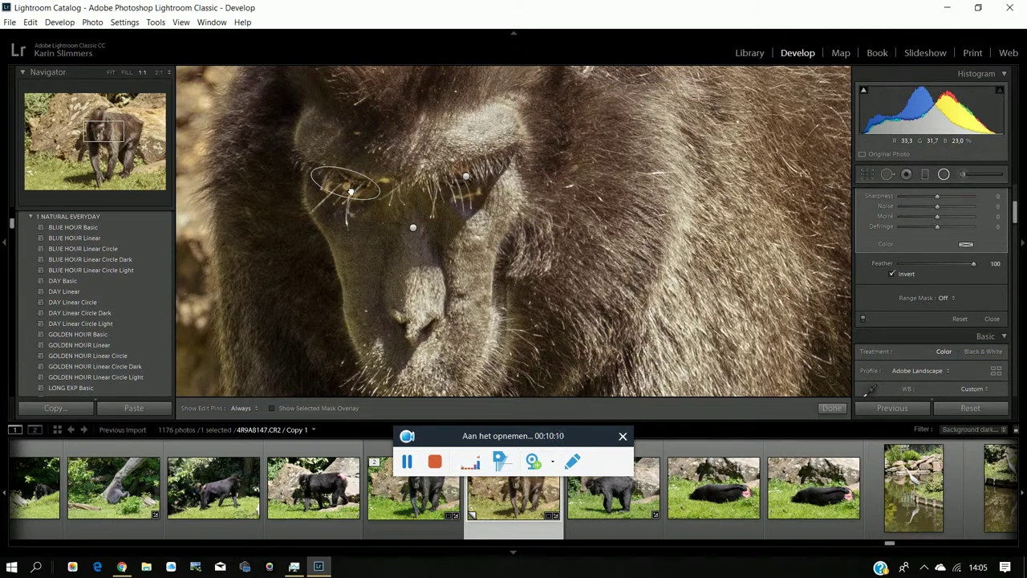
drag(350, 191, 351, 192)
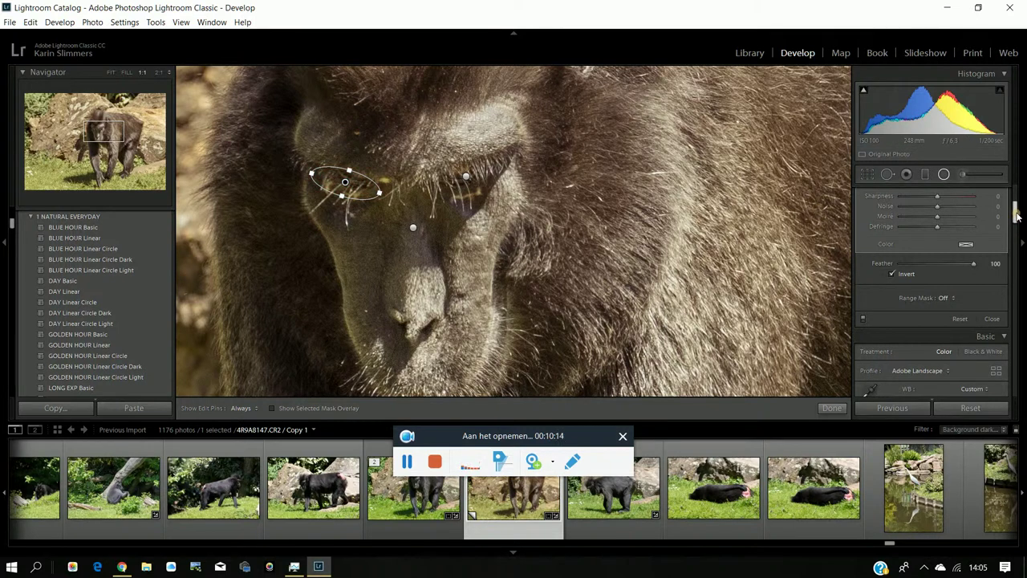
Step: Set the copied eye filter's Shadows to 19
scroll(1017, 208, up, 2)
scroll(1016, 209, up, 4)
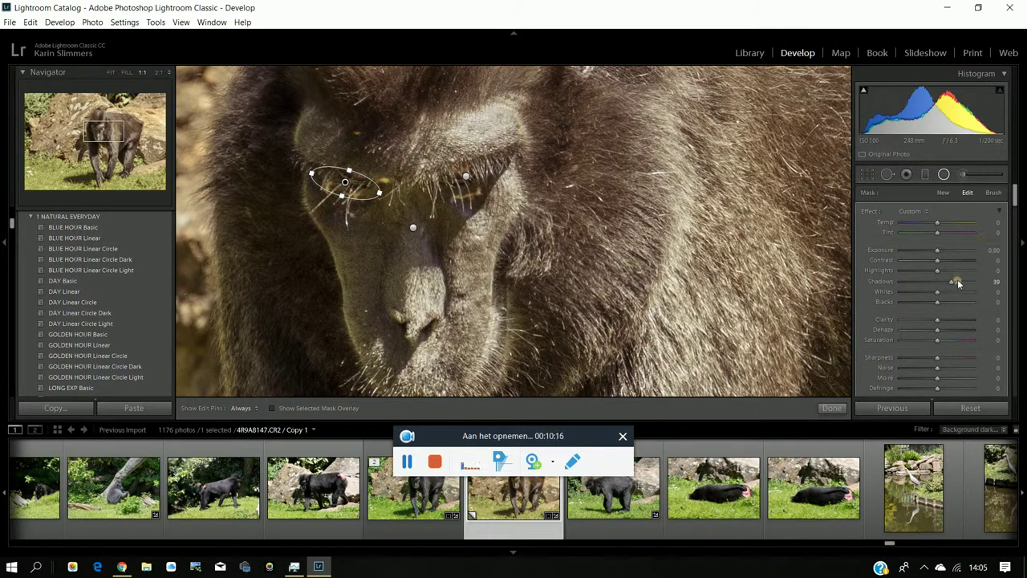
drag(957, 282, 945, 285)
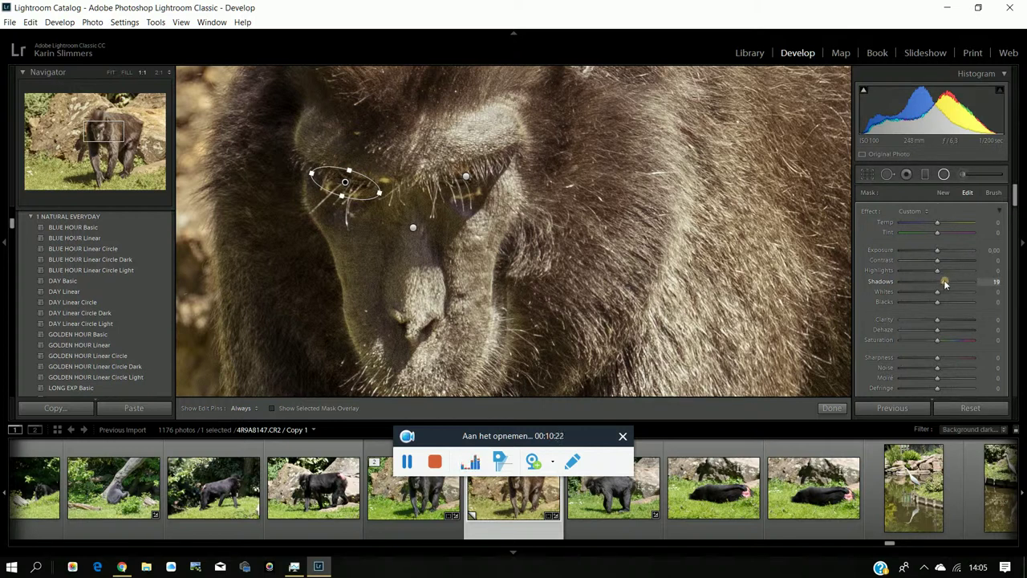
drag(945, 285, 946, 285)
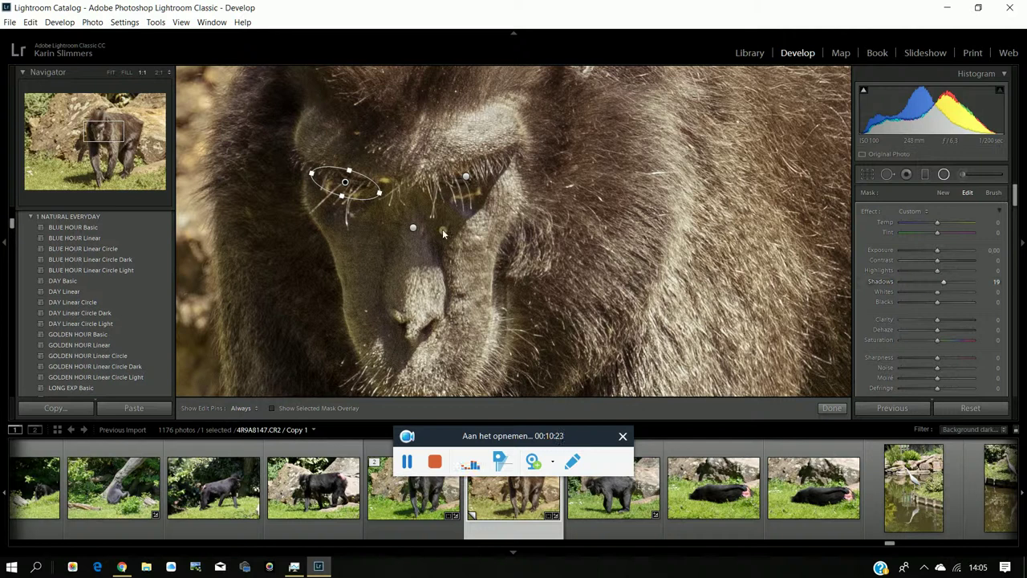
Step: Close radial filter editing and compare the fitted virtual copy with the unedited master
click(832, 409)
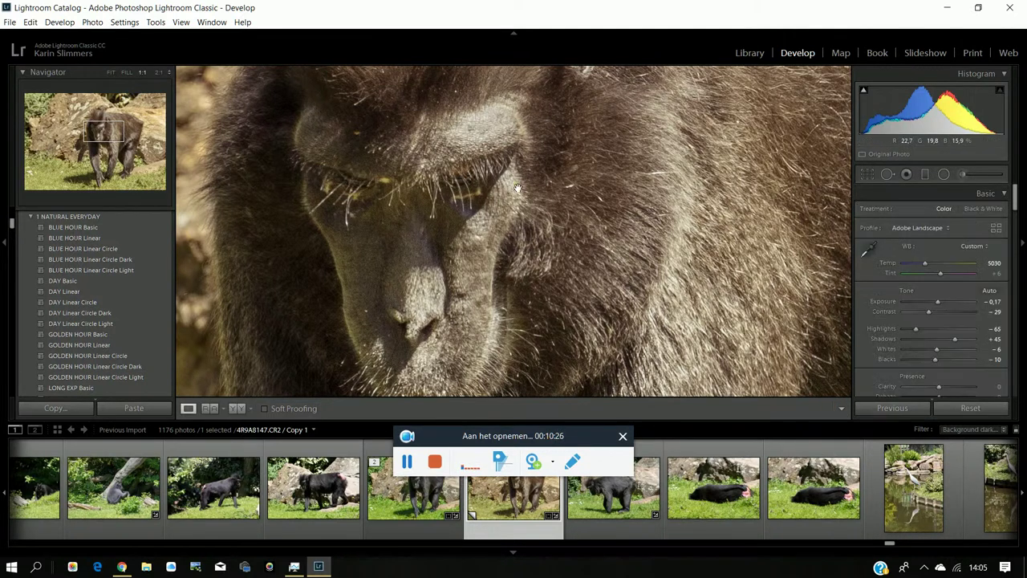
click(541, 248)
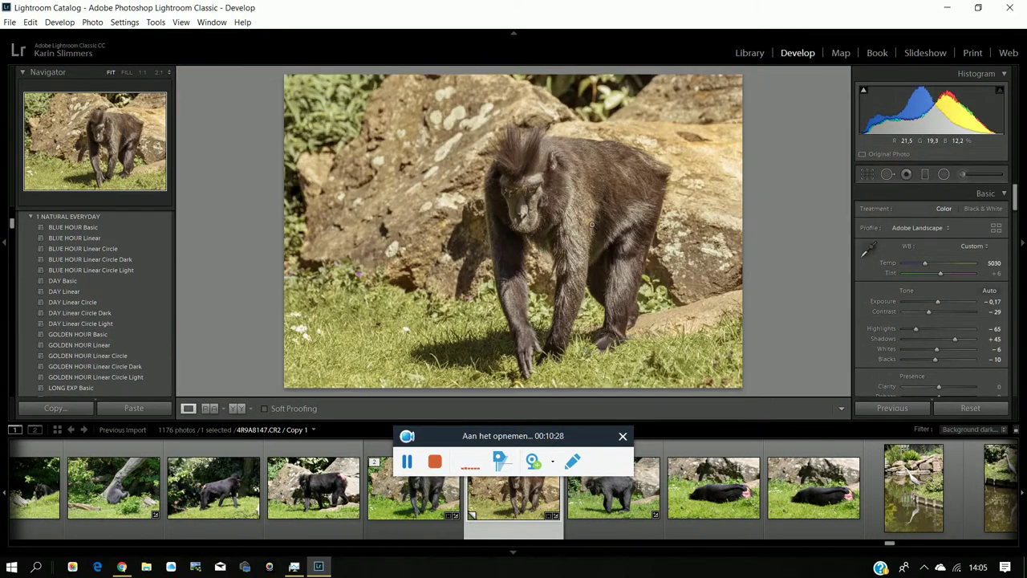
click(396, 500)
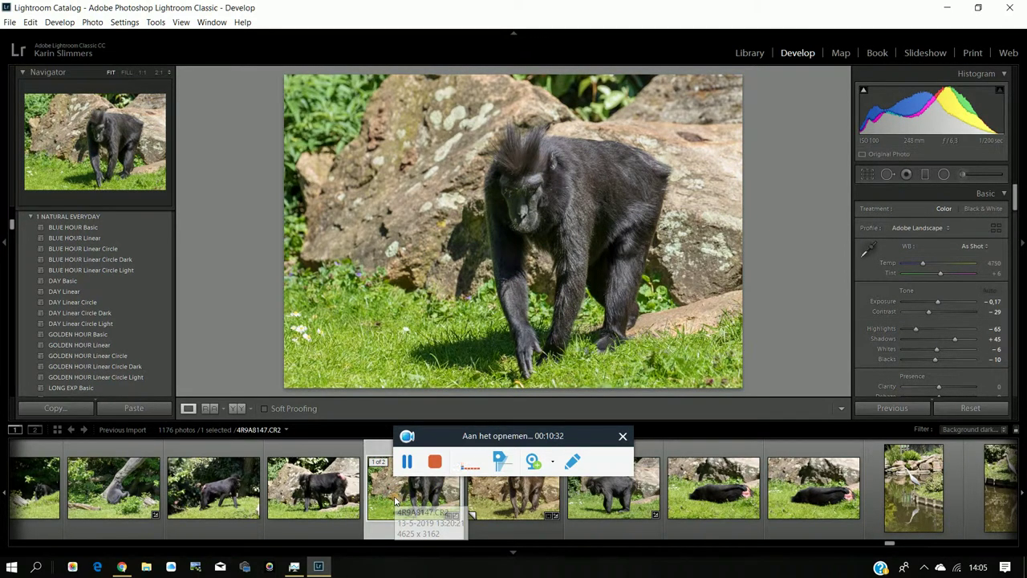
click(510, 494)
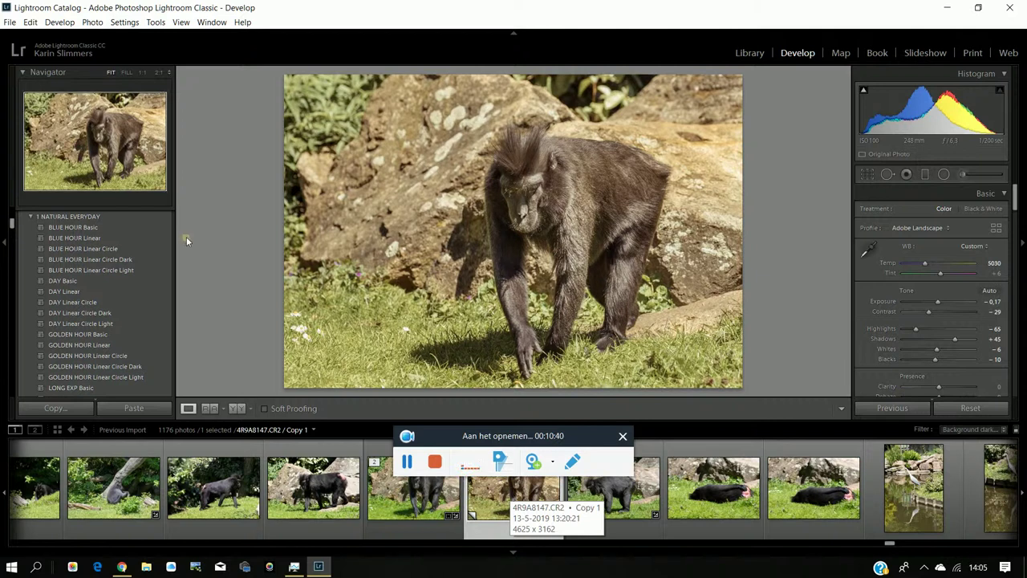
Step: Save the current settings as develop preset 'Ols Skool Brown' in Mijn eigen presets
click(53, 25)
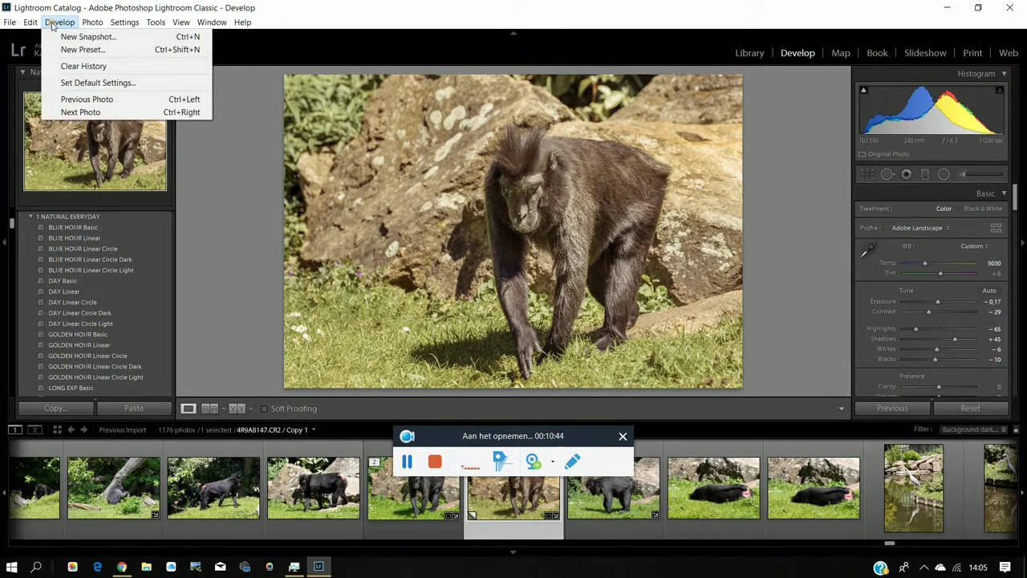
click(82, 49)
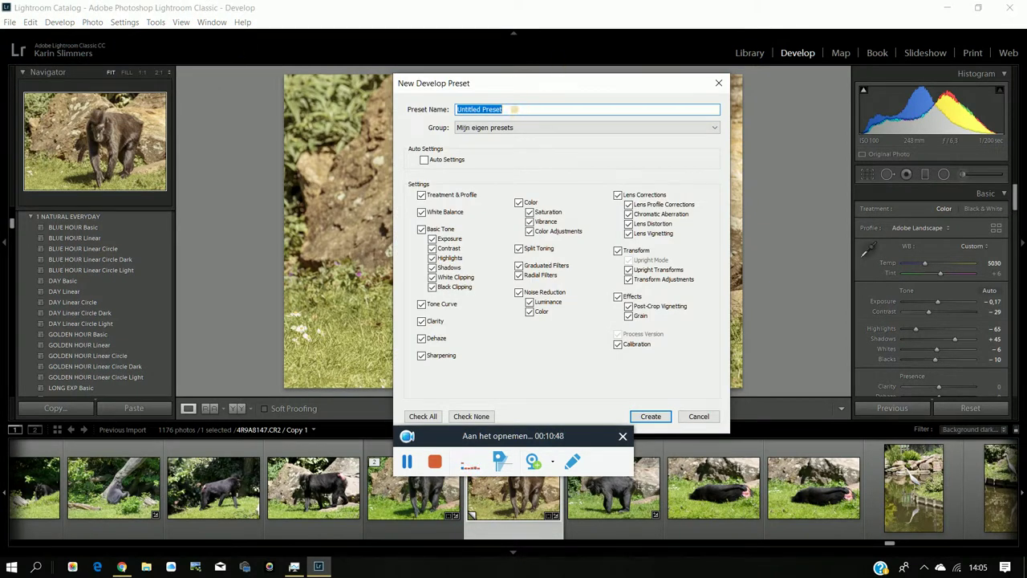
double_click(518, 111)
click(518, 113)
drag(518, 113, 443, 114)
text(Ols)
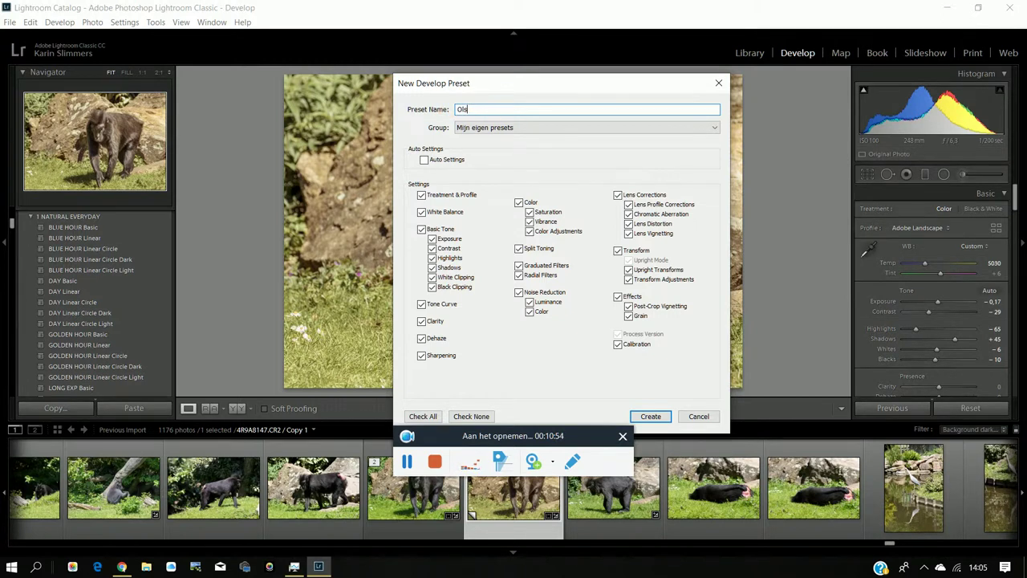
text( Skool )
text(Br)
text(own)
click(649, 417)
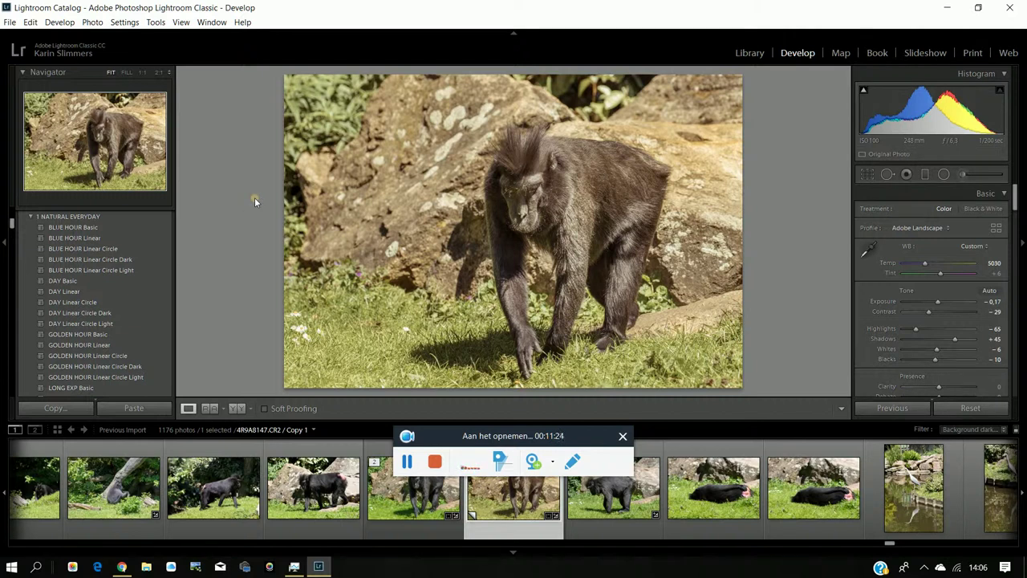
Step: Apply Ols Skool Brown to the original macaque master photo, warming it to Temp 5030
click(31, 218)
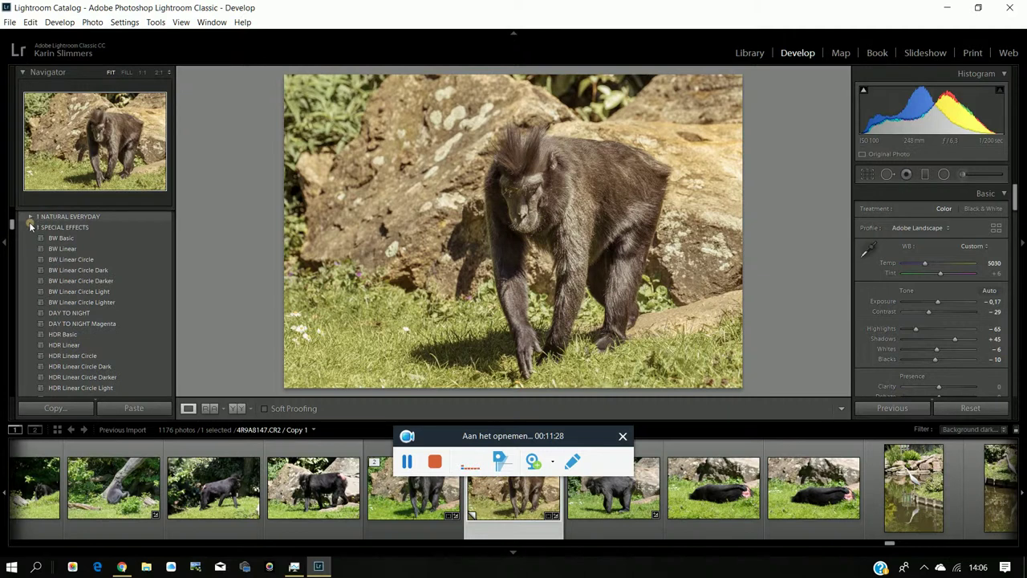
click(31, 227)
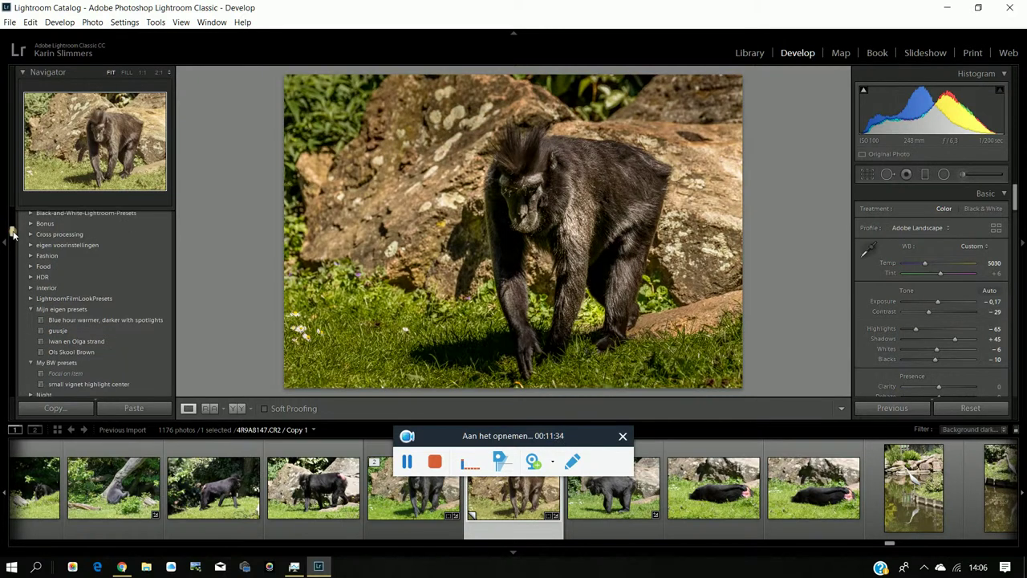
scroll(12, 231, down, 3)
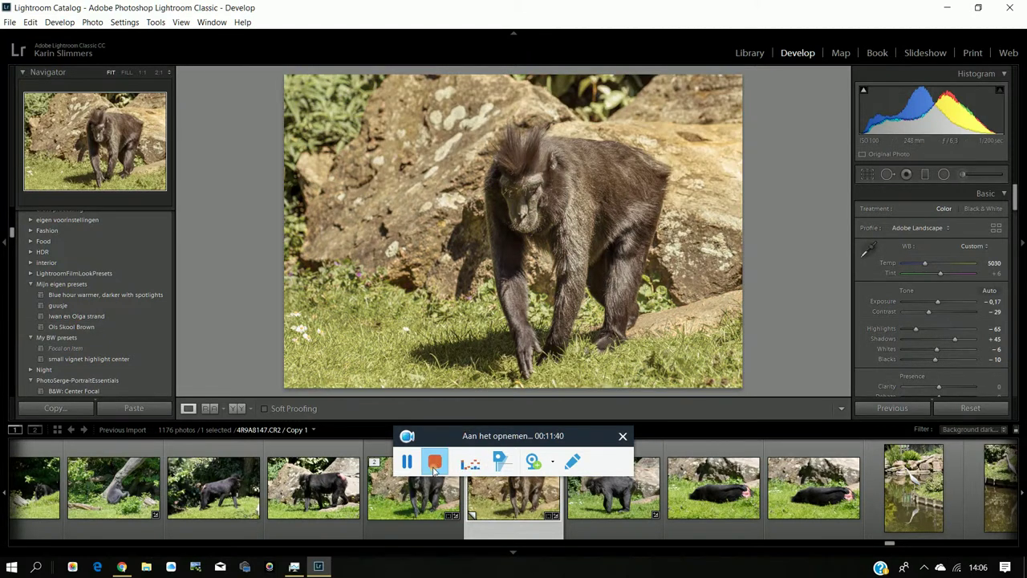
click(411, 498)
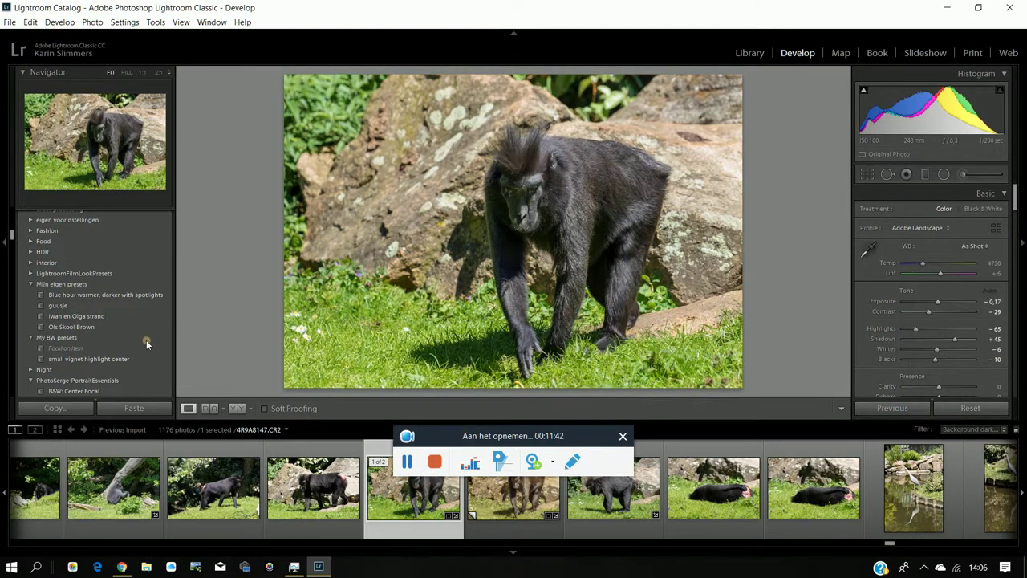
click(66, 325)
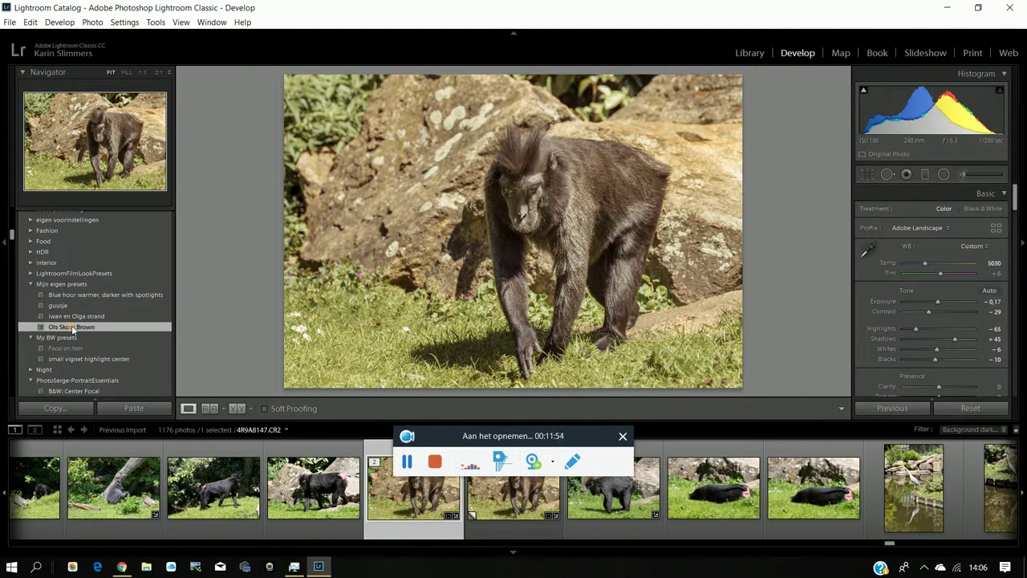
right_click(94, 328)
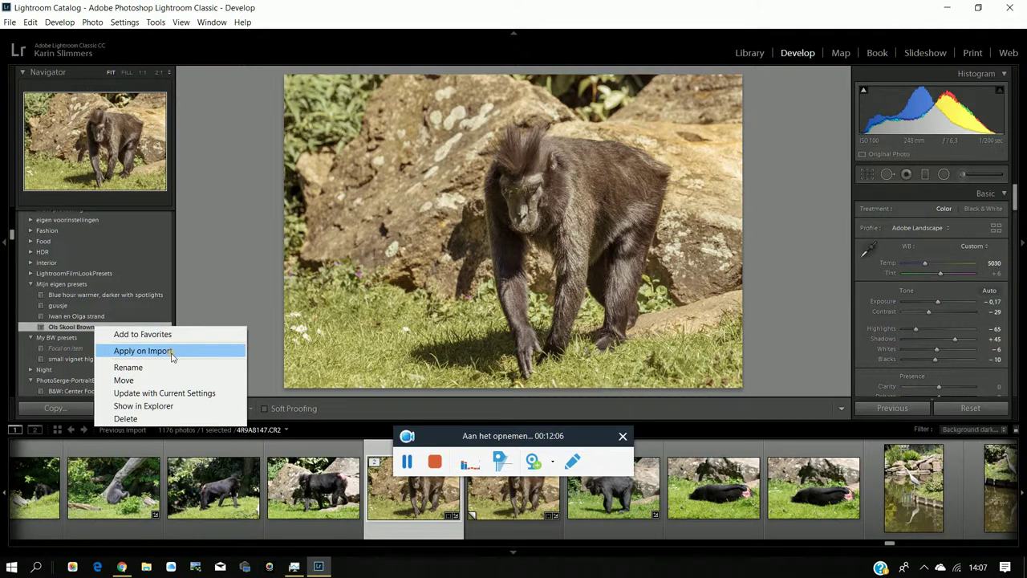
click(236, 257)
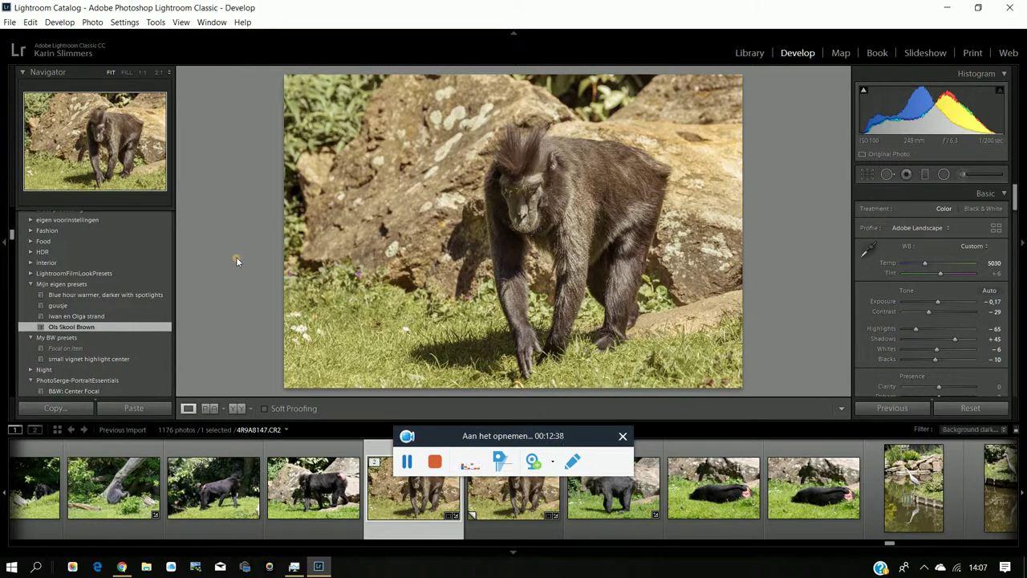
Step: Apply Ols Skool Brown to the sideways-walking monkey photo, reapplying it after opening Radial Filter
click(317, 500)
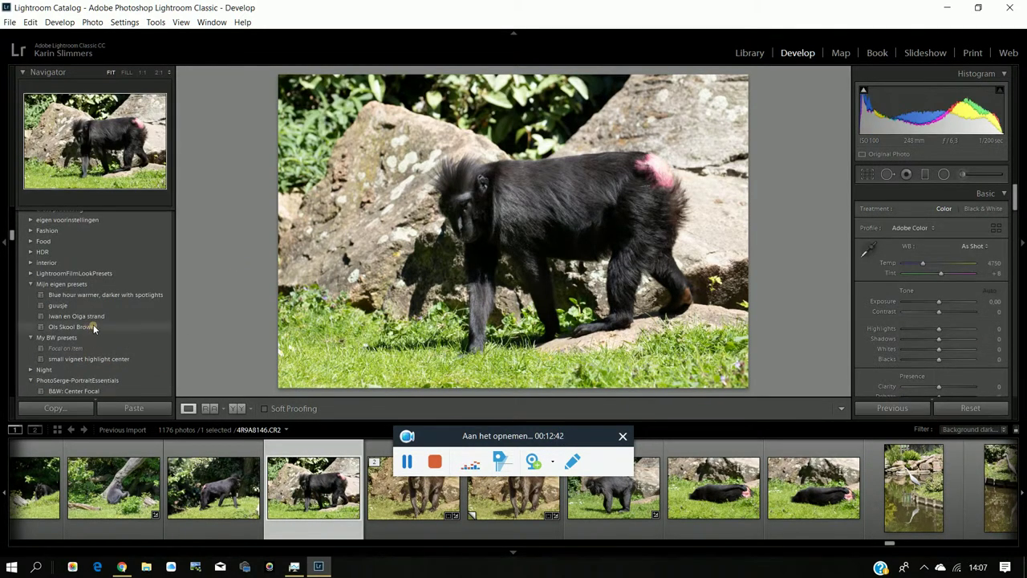
click(92, 326)
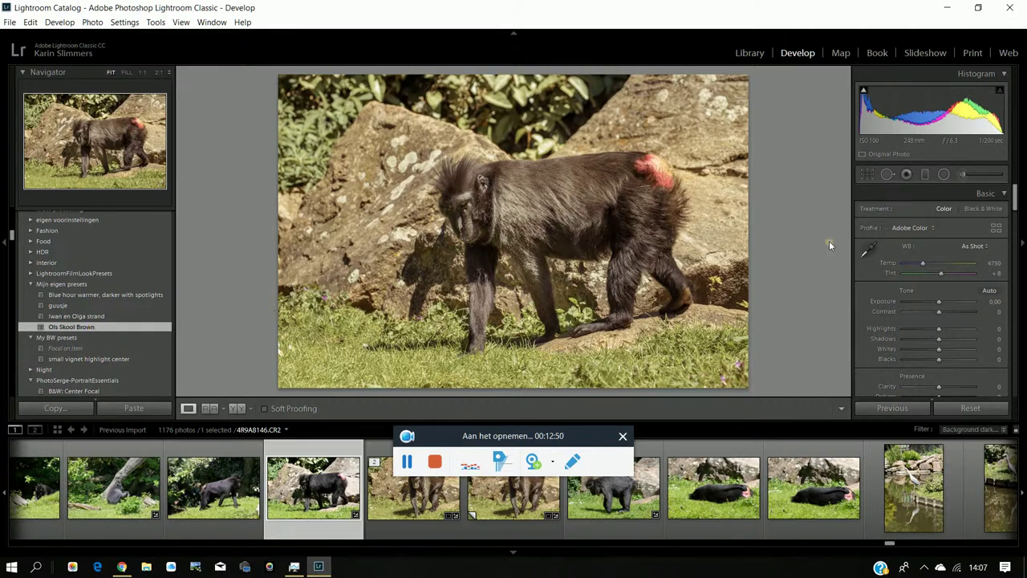
click(945, 173)
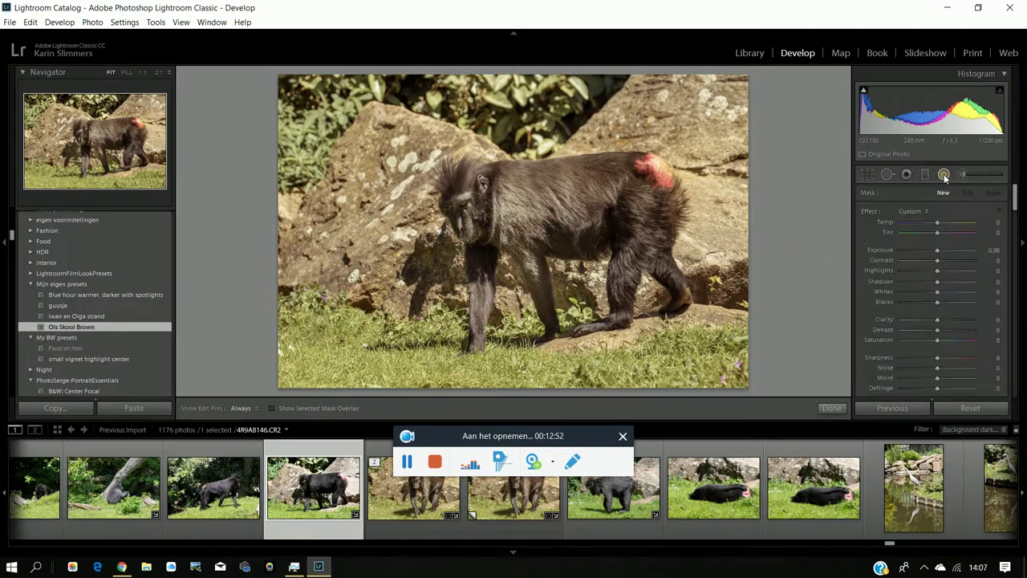
click(909, 175)
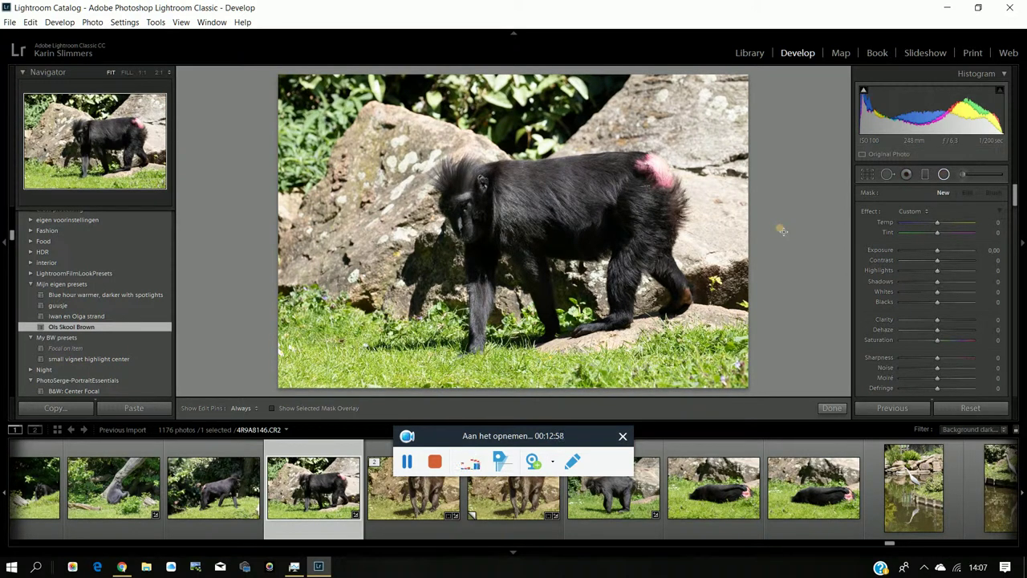
click(111, 326)
click(76, 327)
click(76, 325)
Step: Delete the large radial filter over the monkey's back on 4R9A8147.CR2
click(393, 501)
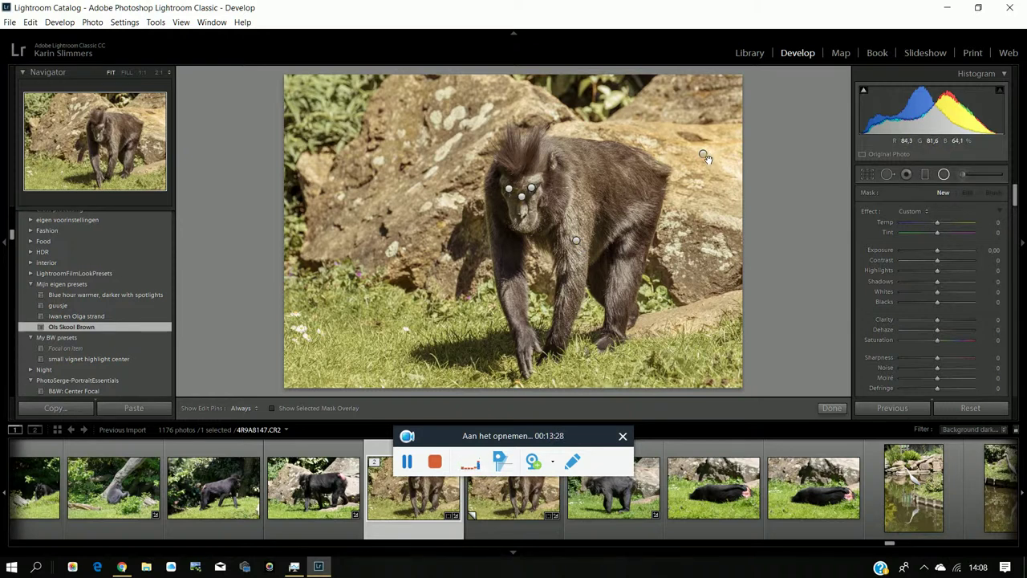
click(704, 155)
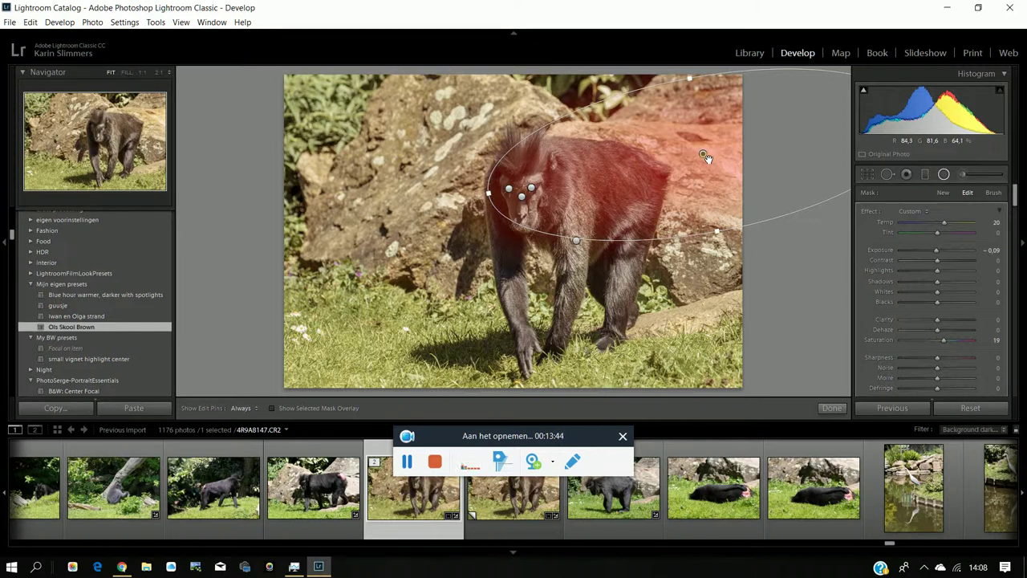
key(Delete)
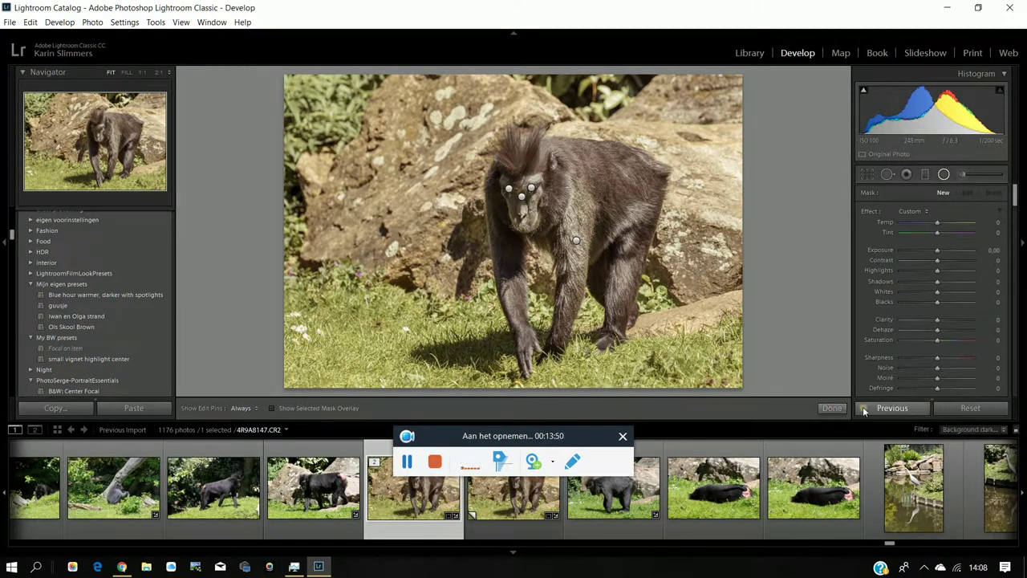
Step: Reset 4R9A8147.CR2, dropping the brown look and radial filters
click(956, 407)
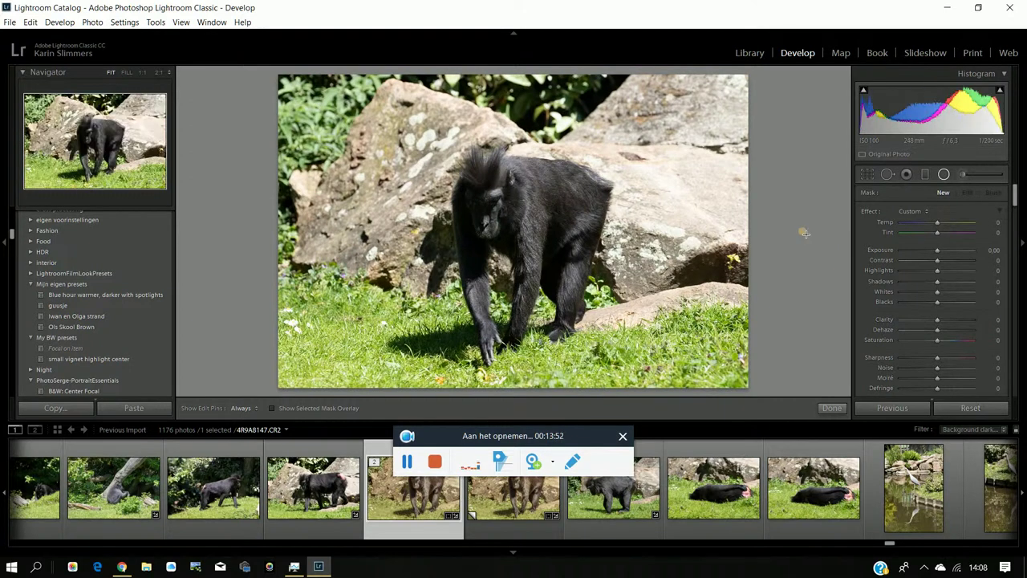